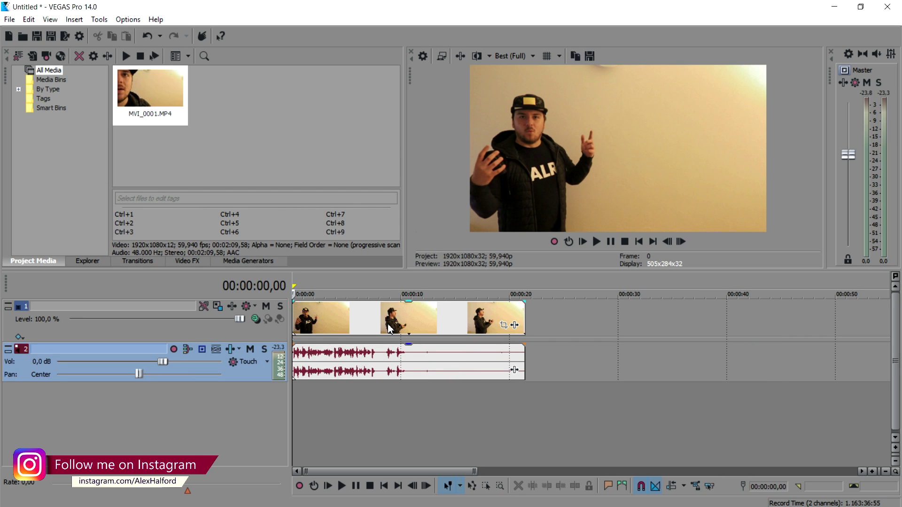
- Move the second and third clips earlier on the timeline, starting at about 00:00:52 and 00:01:11
scroll(385, 325, up, 2)
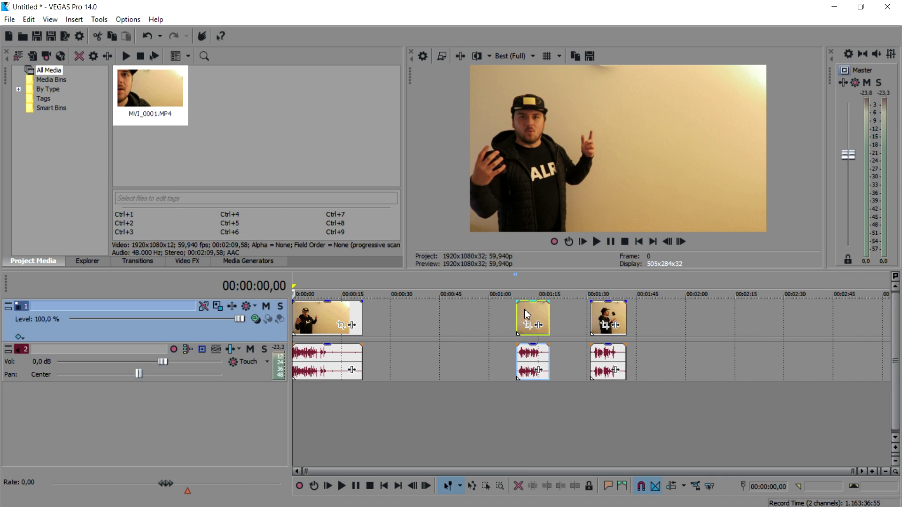
drag(524, 309, 471, 310)
drag(606, 314, 542, 310)
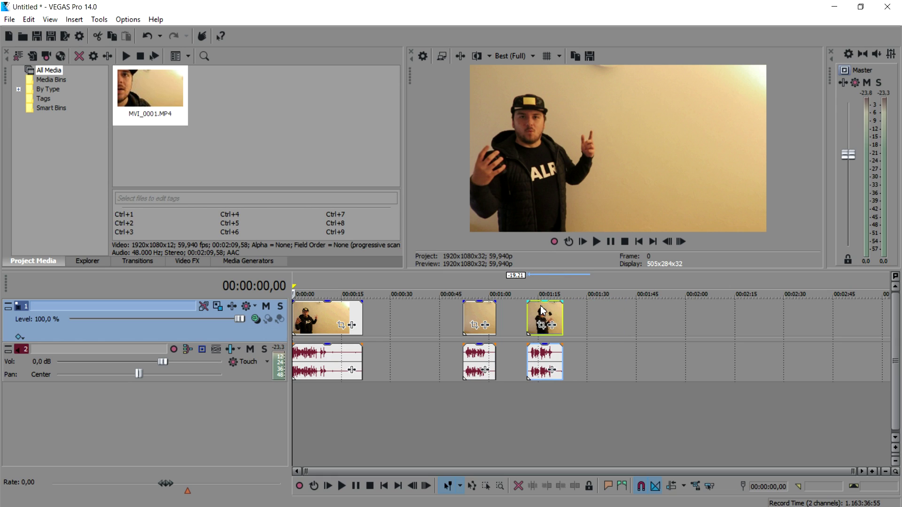
scroll(473, 334, up, 5)
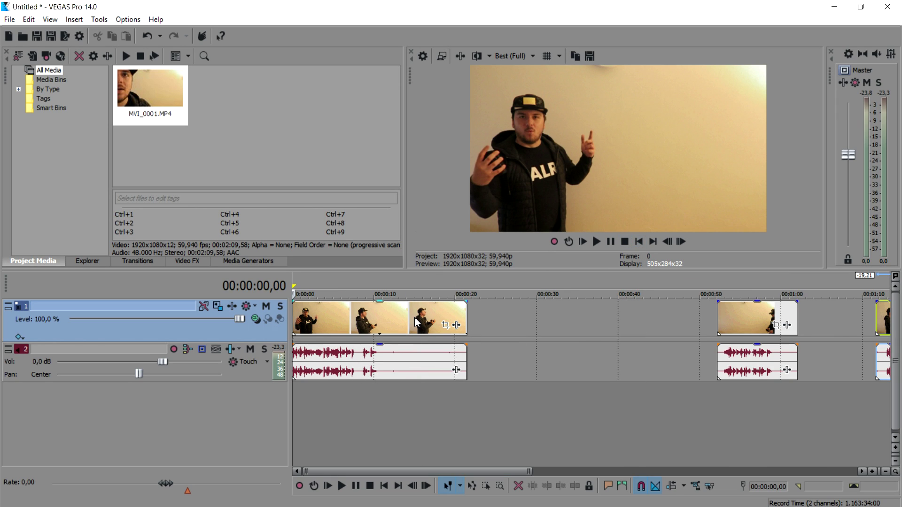
scroll(416, 321, up, 2)
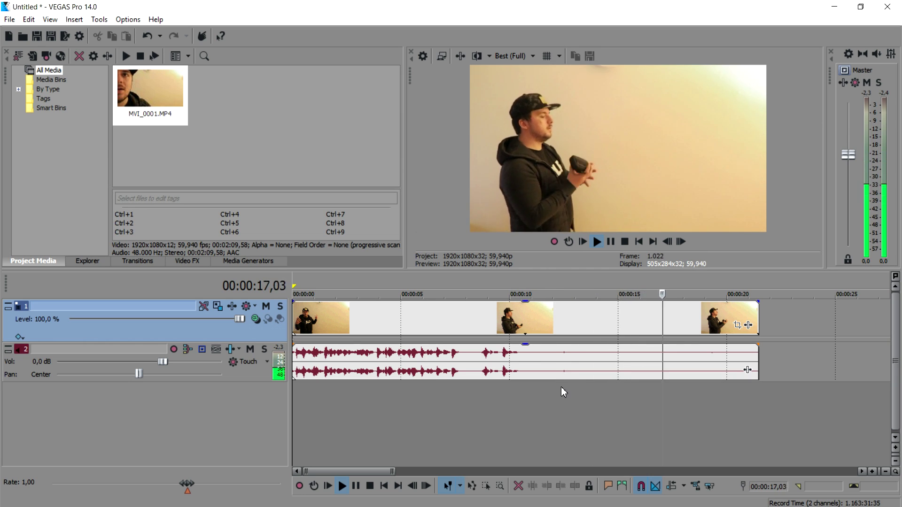
- Examine the first clip around the 10-second mark to locate the moment when the object is thrown
key(space)
click(528, 351)
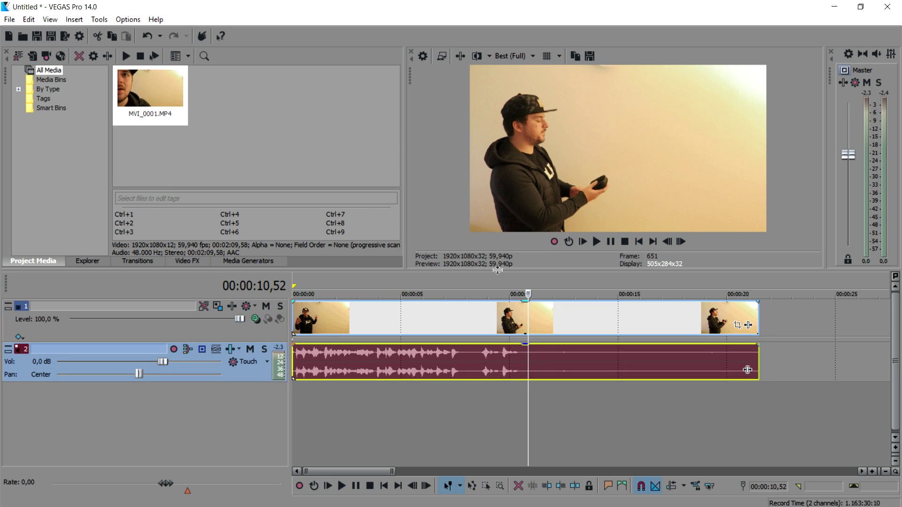
click(498, 295)
scroll(546, 298, up, 3)
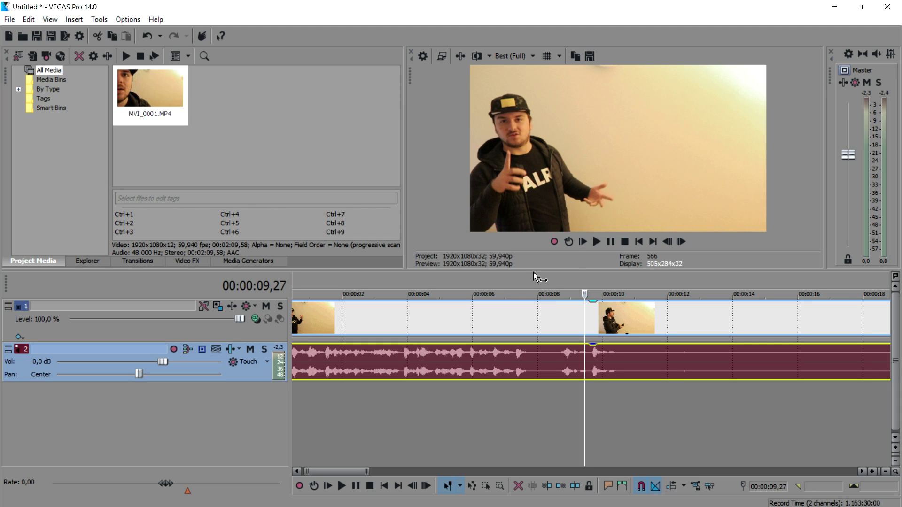
click(592, 290)
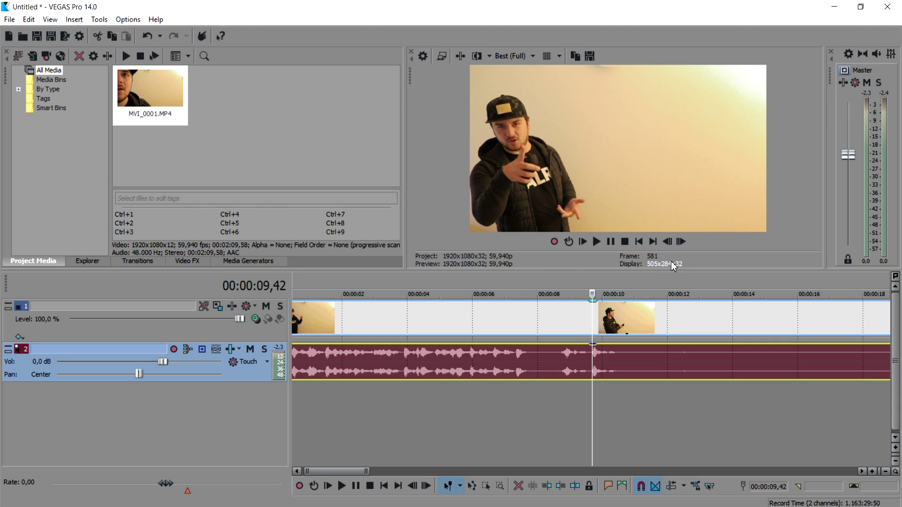
click(681, 241)
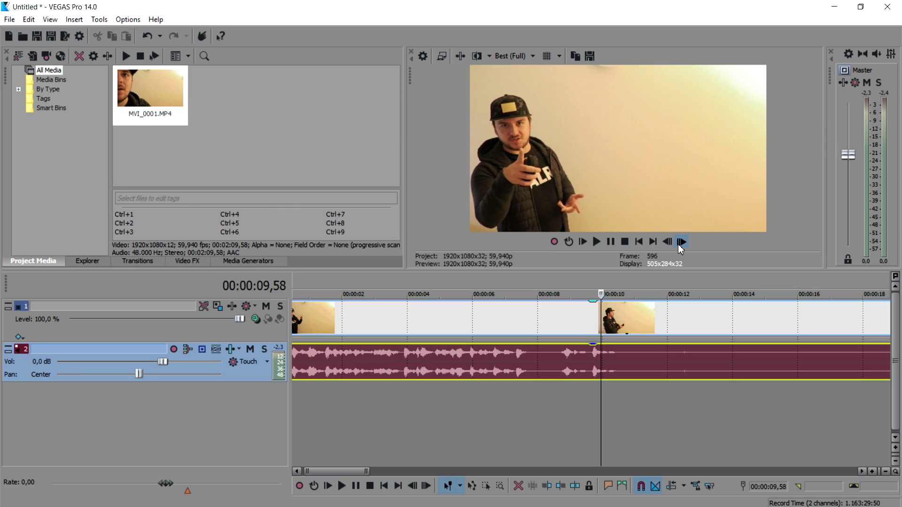
scroll(664, 308, up, 1)
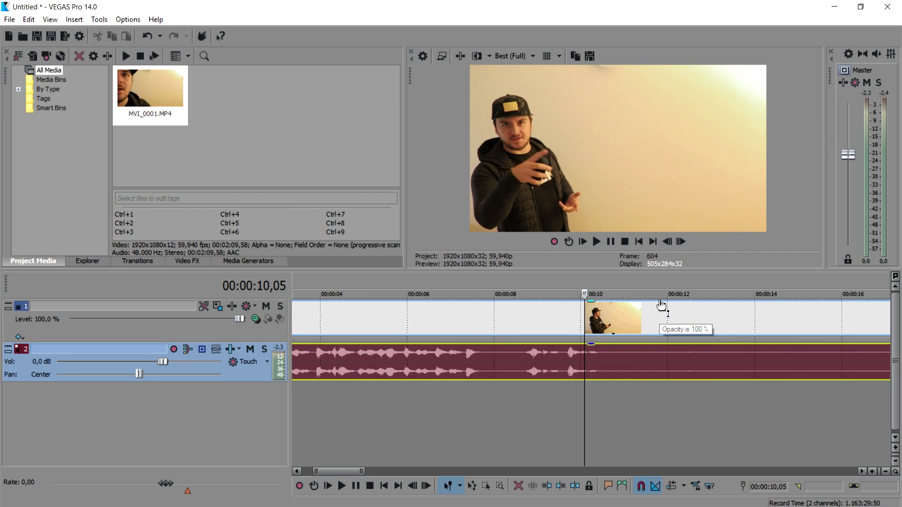
scroll(660, 306, up, 1)
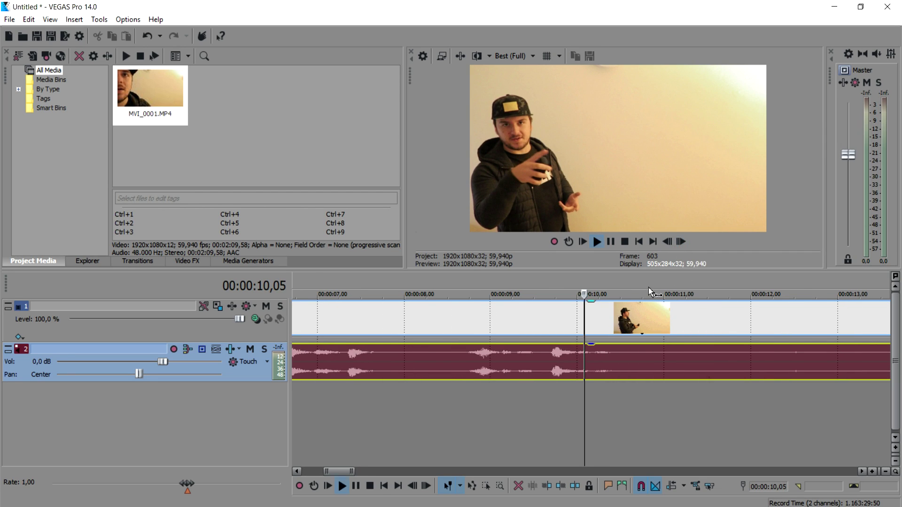
key(space)
scroll(643, 290, down, 1)
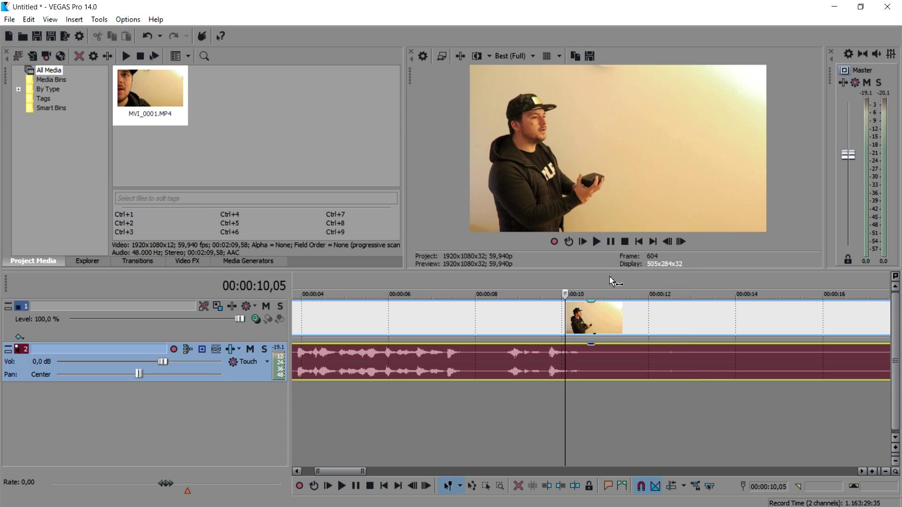
- Split the first clip at 00:00:12,09, where the object is in mid-air, and save that frame as JPEG snapshot S1
key(Return)
click(681, 242)
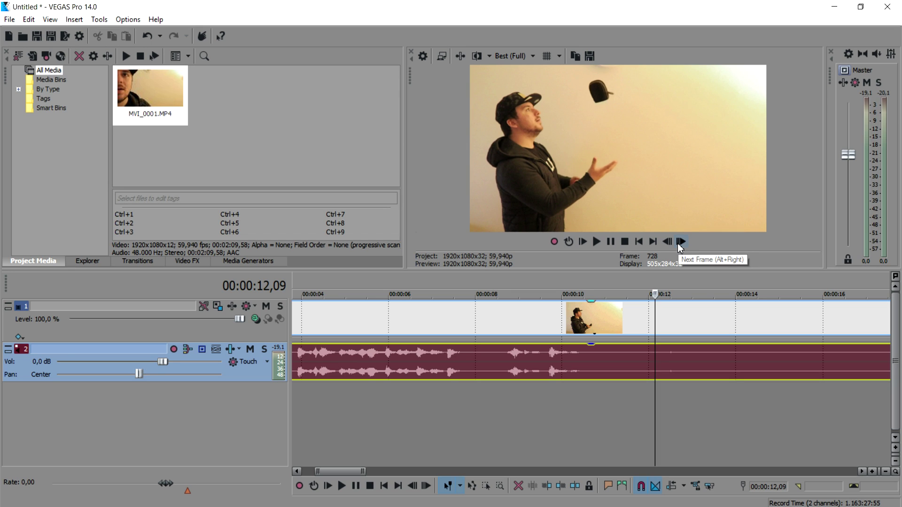
key(s)
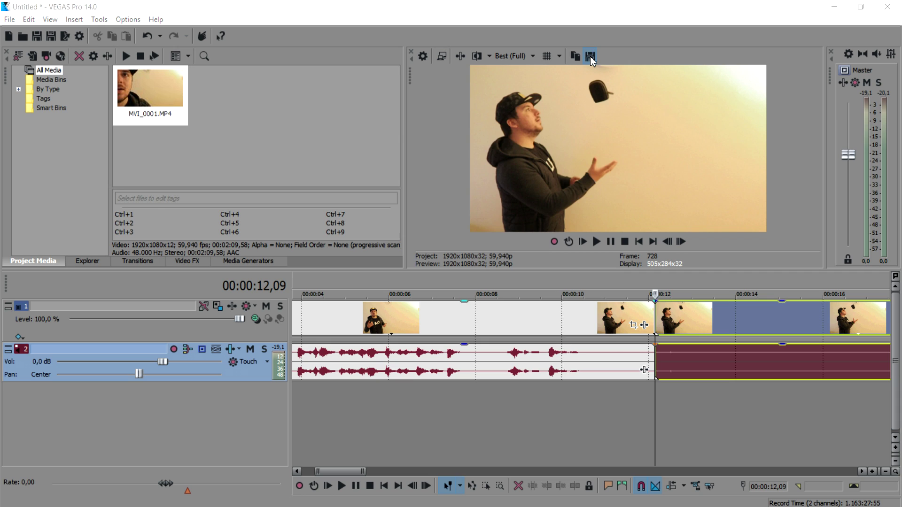
click(402, 173)
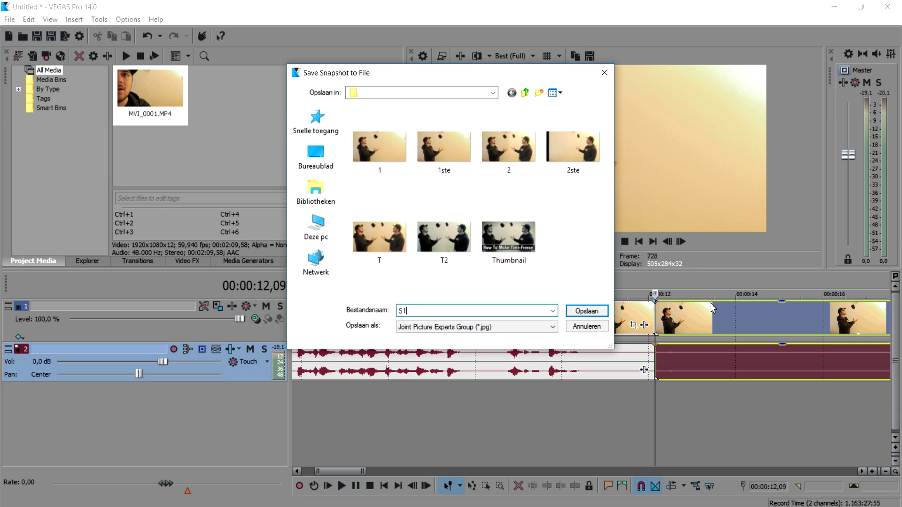
click(587, 312)
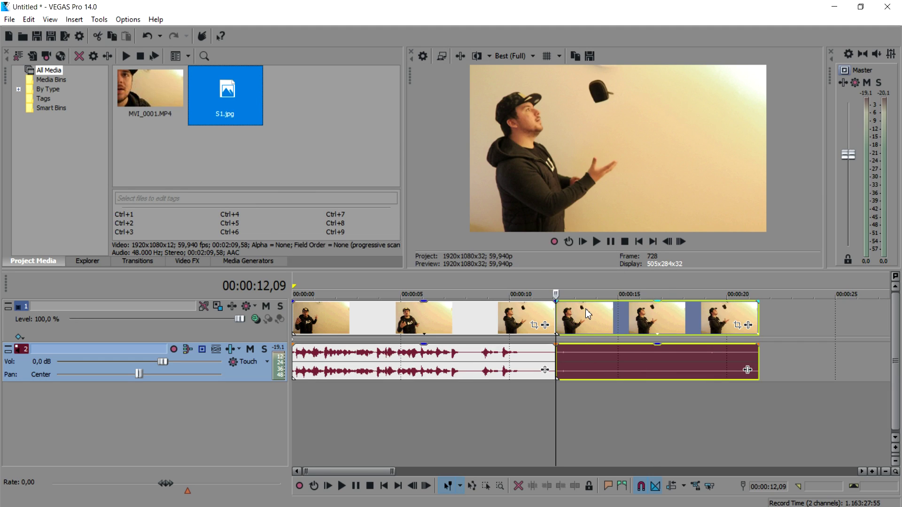
- Move the split-off second part of the first clip behind the last clip, starting at about 00:01:30
scroll(539, 320, down, 4)
scroll(527, 344, down, 2)
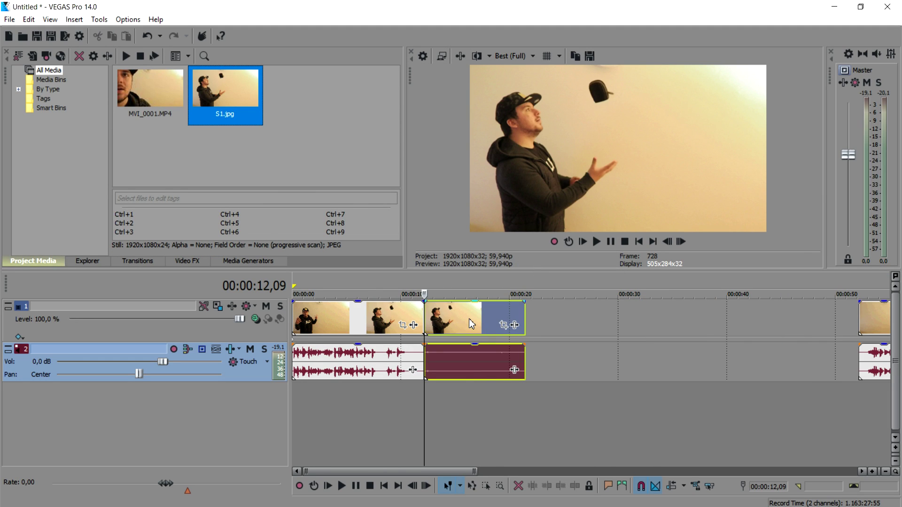
drag(471, 323, 808, 348)
scroll(550, 323, down, 3)
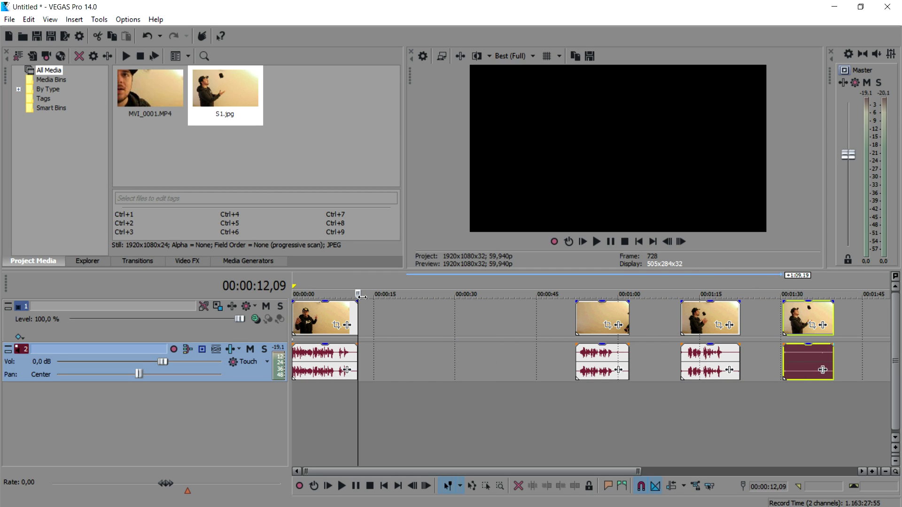
- Place S1.jpg from the project media on the video track, just after the first clip
drag(244, 110, 314, 170)
drag(372, 306, 376, 308)
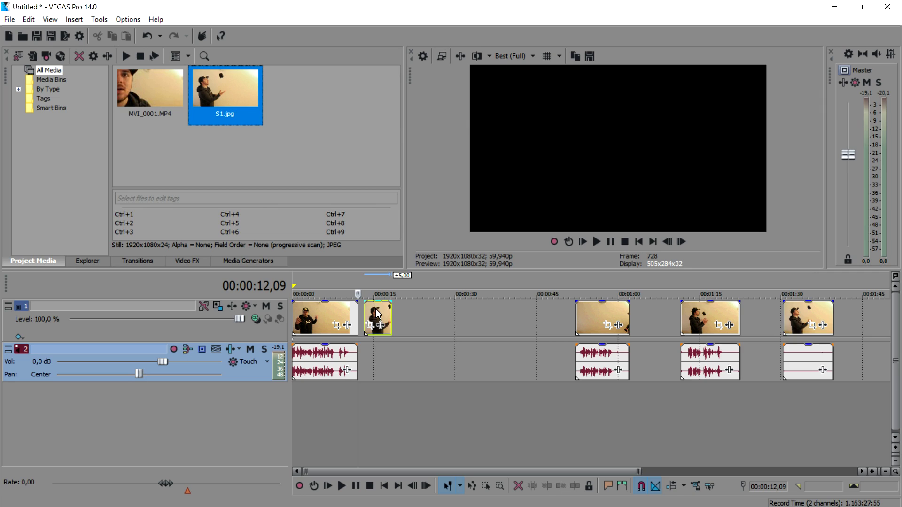
scroll(475, 373, up, 5)
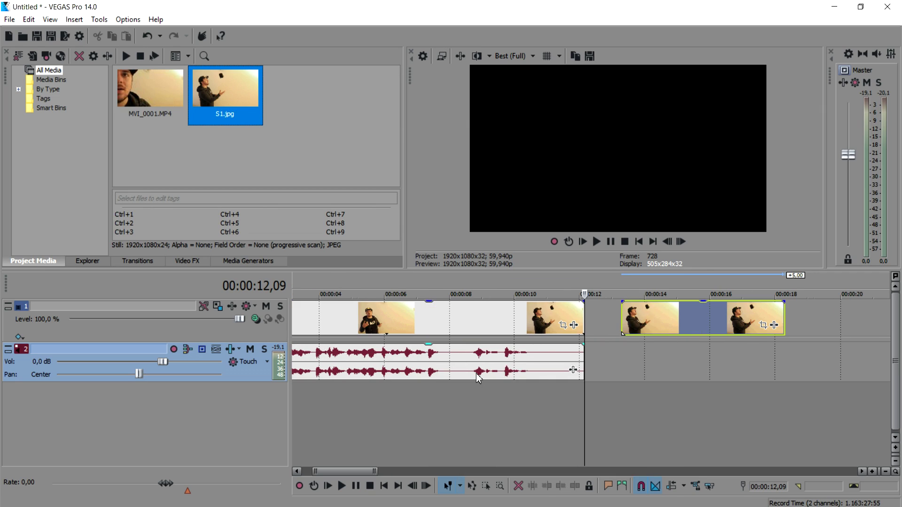
- Insert a new video track above the footage and move the S1 still onto it, starting at 00:00:12,09
right_click(598, 315)
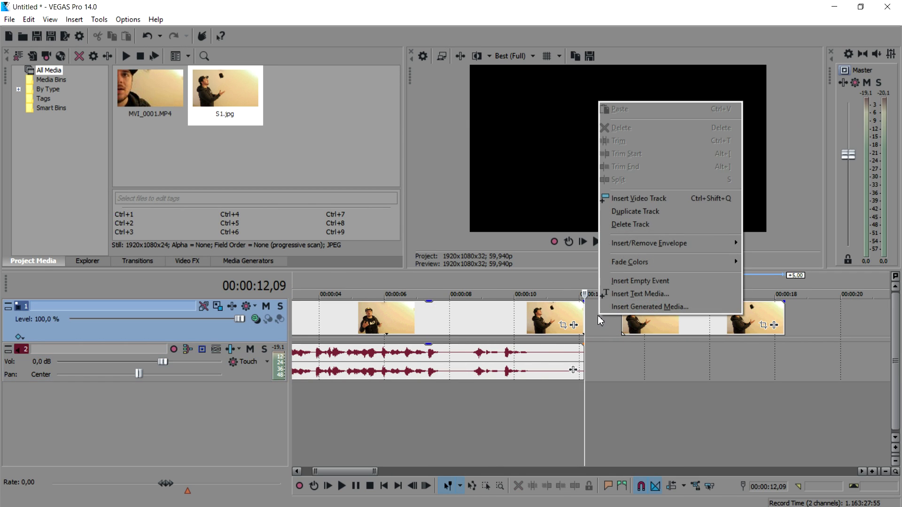
click(399, 183)
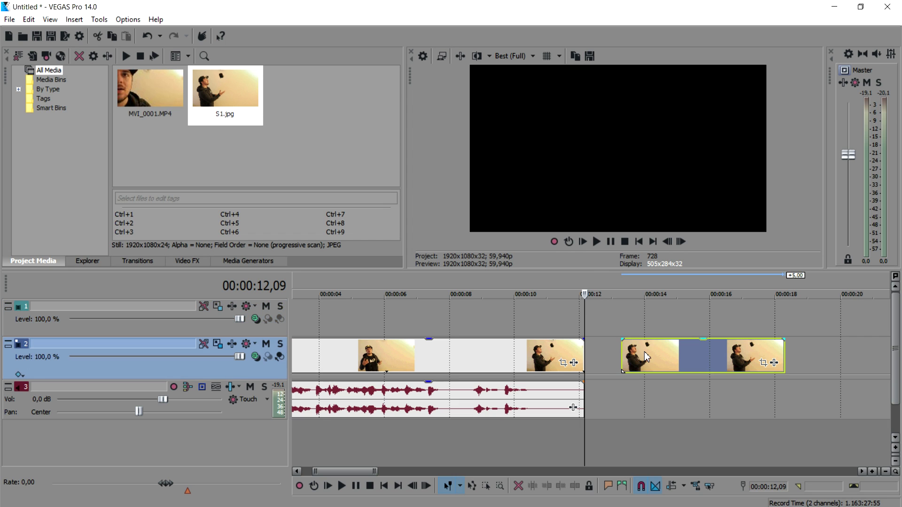
drag(609, 318, 609, 318)
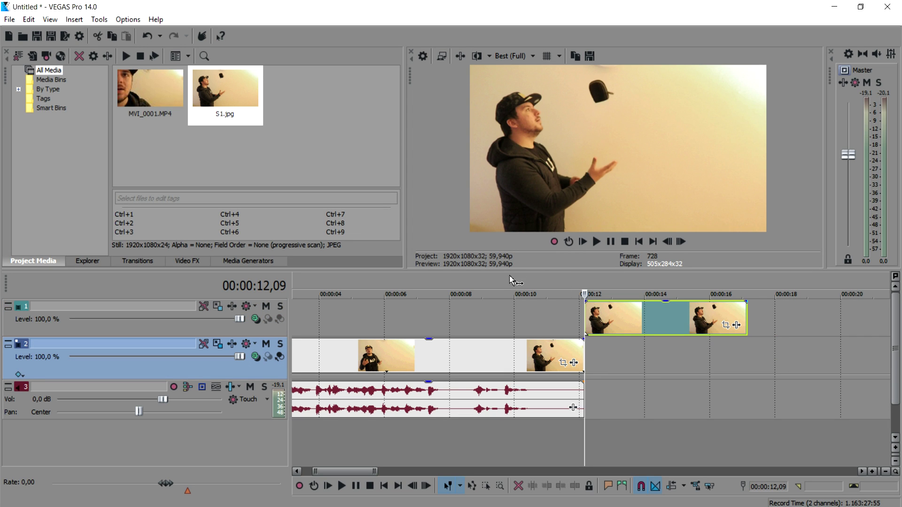
- Lengthen the S1 still to end at about 00:00:24 and play the transition from the footage into it
click(465, 277)
scroll(573, 322, down, 3)
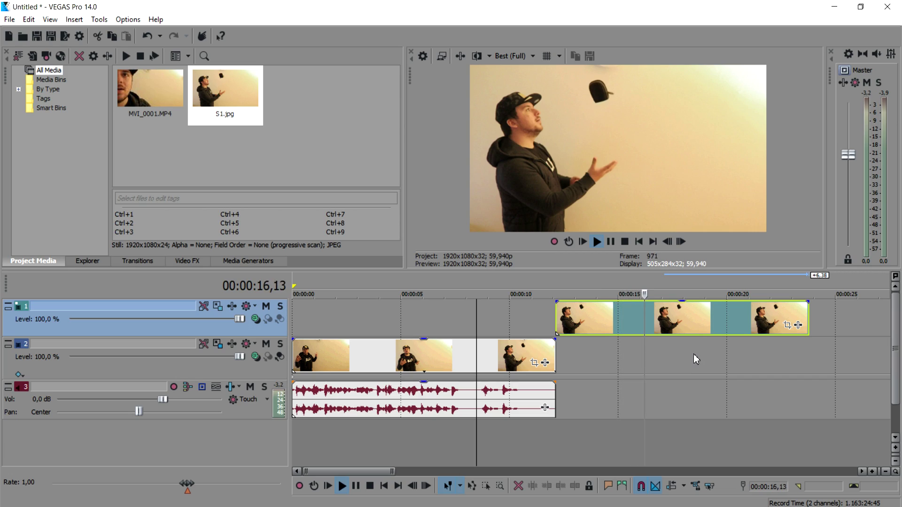
scroll(693, 354, down, 2)
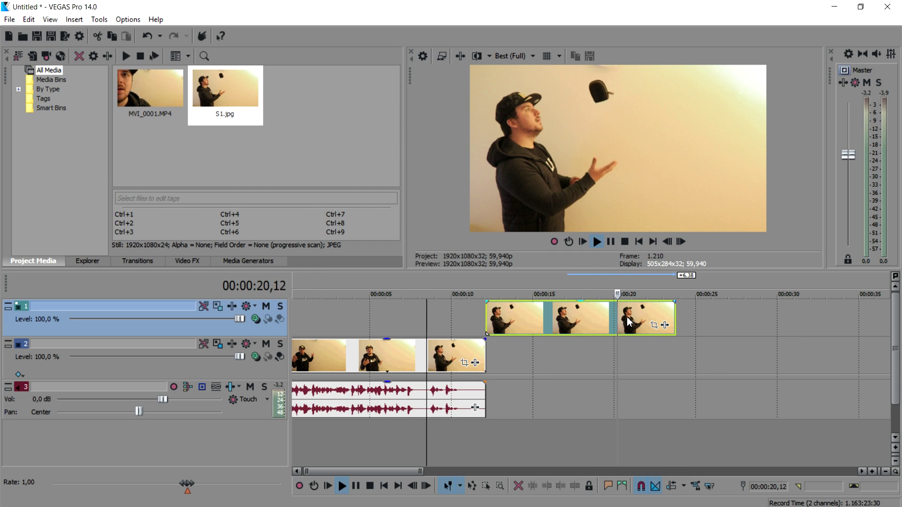
key(space)
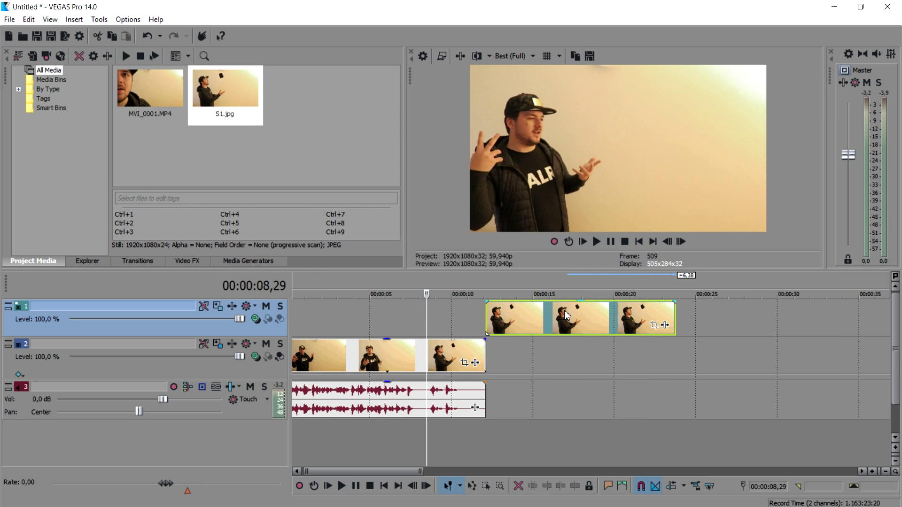
- Open Event Pan/Crop for the S1 still and enable Mask
click(524, 321)
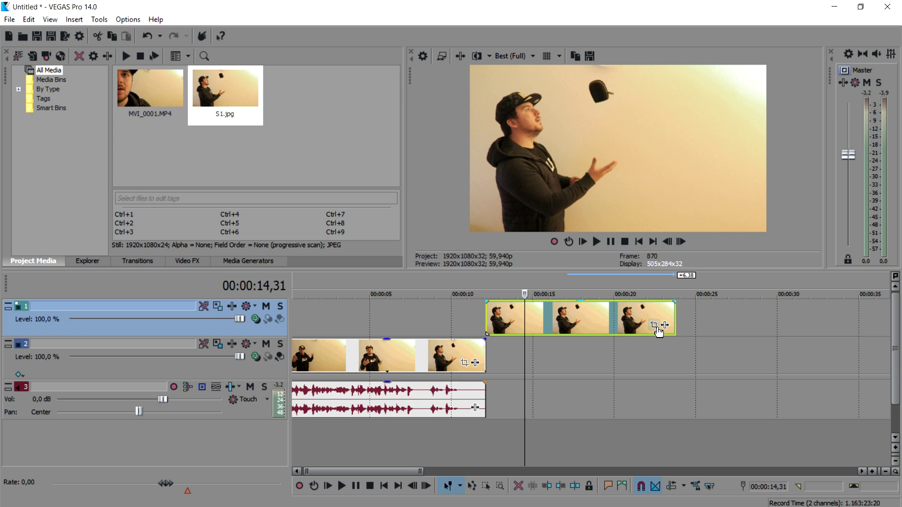
click(654, 325)
drag(530, 284, 511, 113)
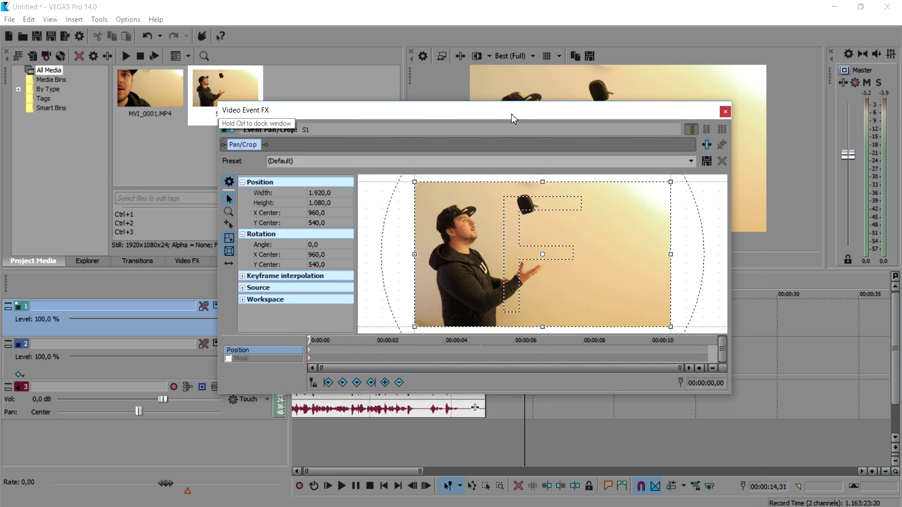
click(52, 438)
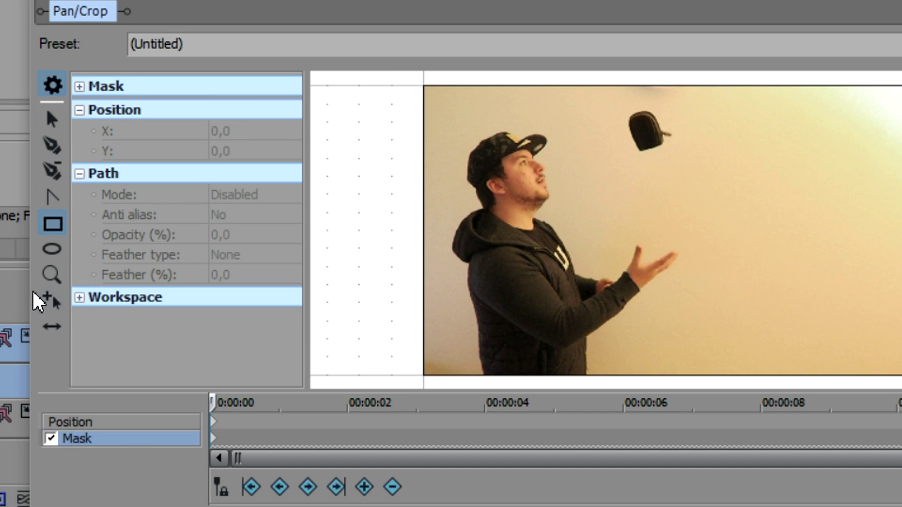
- Draw a rectangular mask over slightly more than the left half of the S1 still, enclosing the person and the thrown object
click(51, 225)
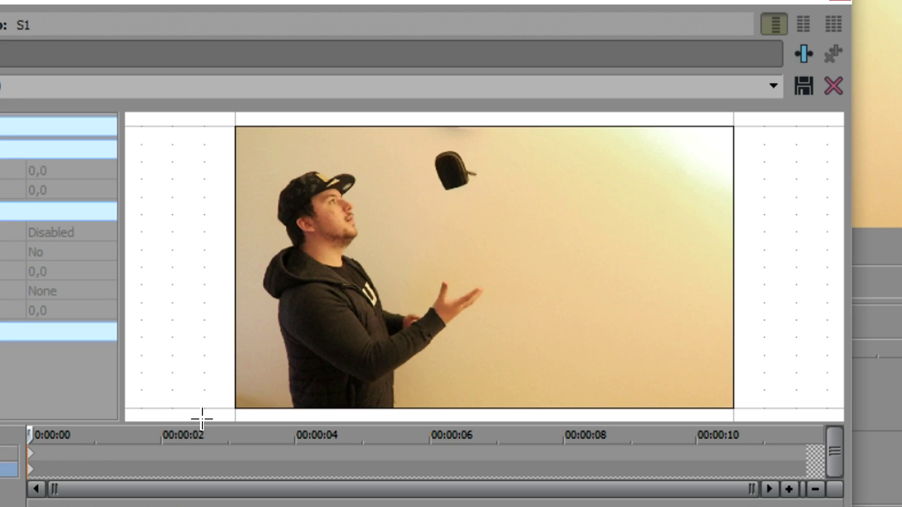
drag(396, 329, 467, 282)
drag(336, 325, 510, 127)
drag(556, 180, 553, 179)
click(723, 111)
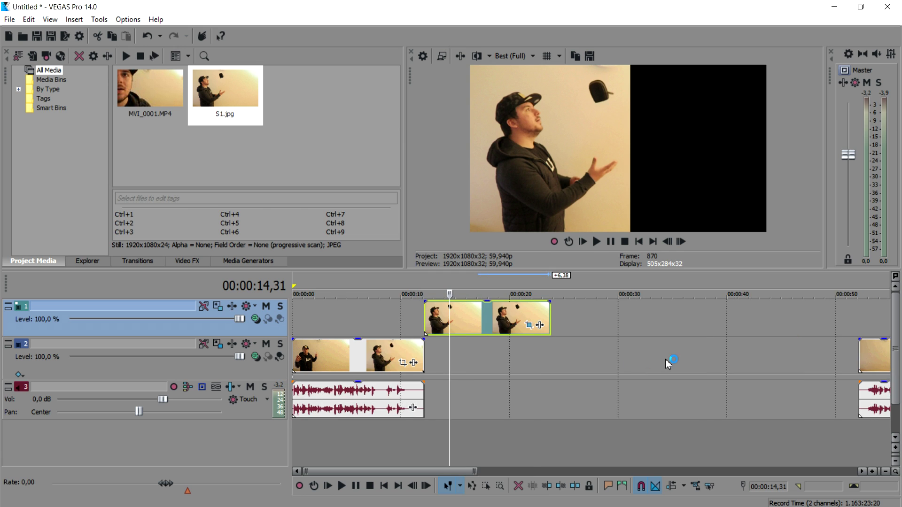
- Move the second clip directly behind the first one, beneath the masked S1 still
scroll(662, 362, down, 2)
click(580, 350)
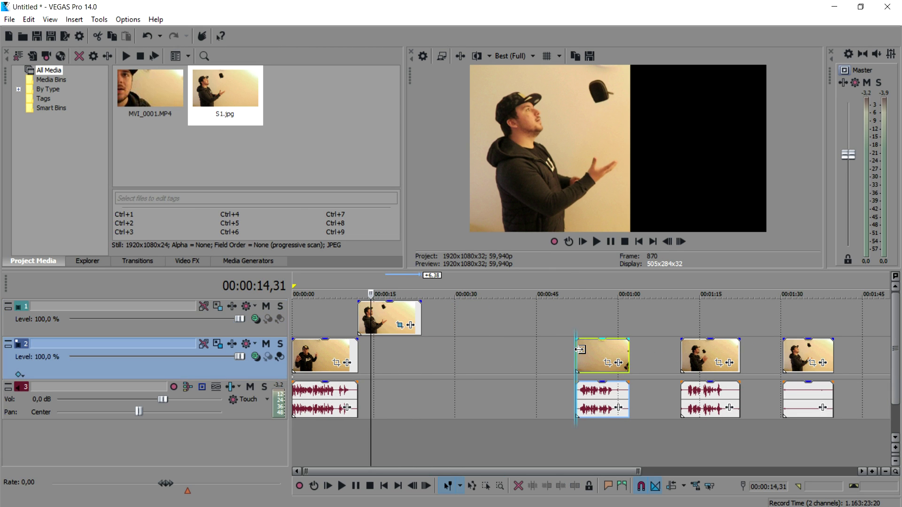
scroll(594, 350, up, 3)
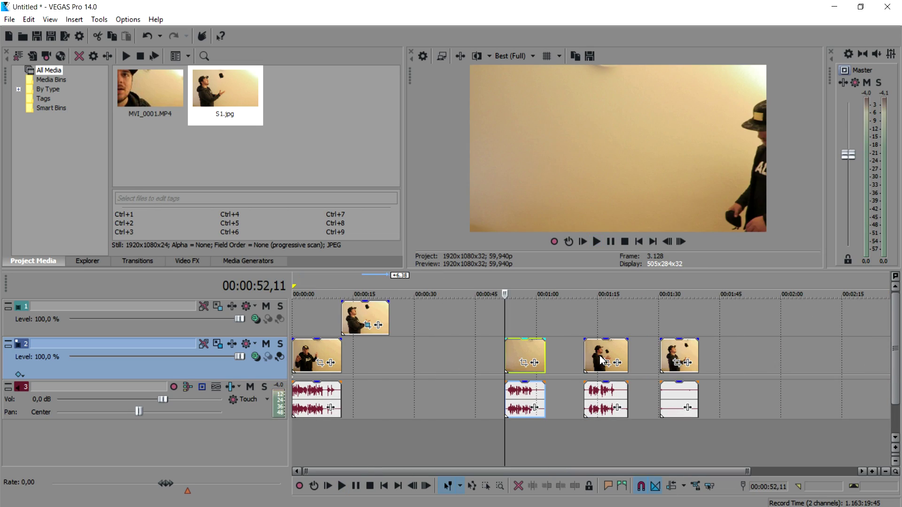
drag(531, 352, 371, 355)
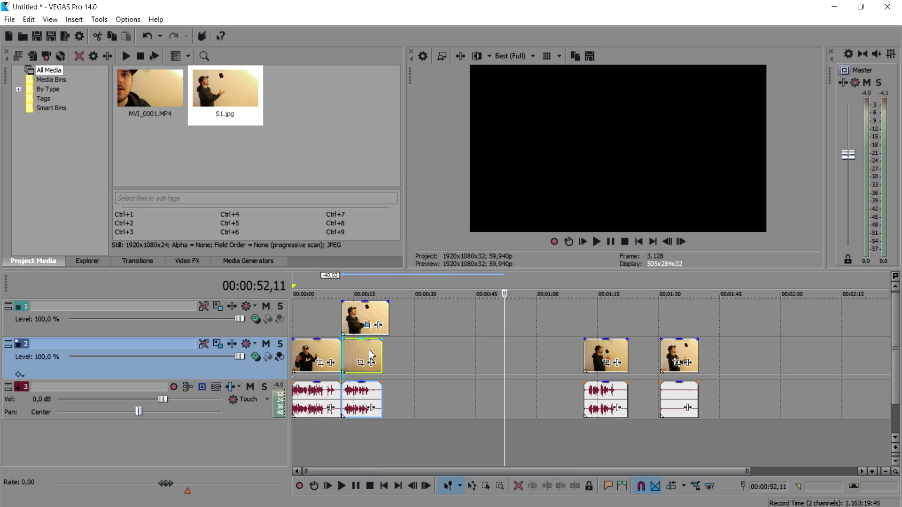
- Play the timeline from shortly before the cut to review the second clip combined with the masked still
click(335, 287)
scroll(649, 321, up, 5)
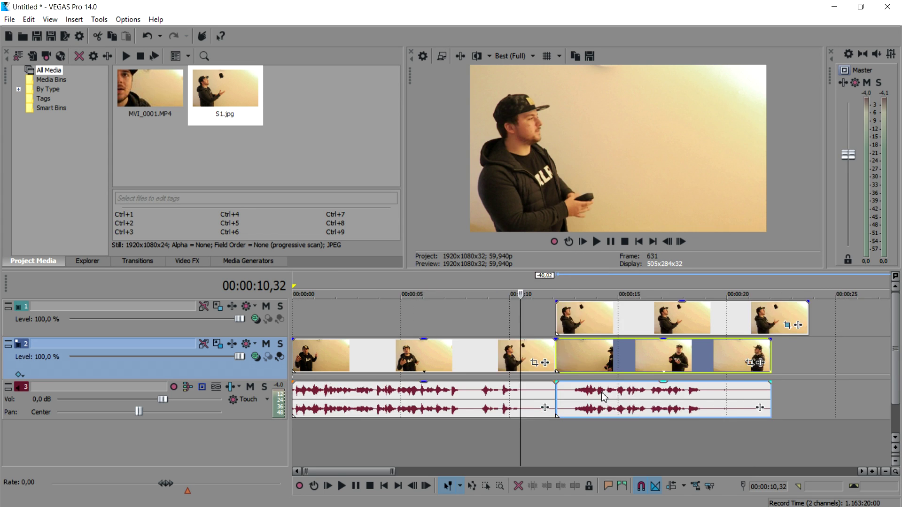
click(630, 280)
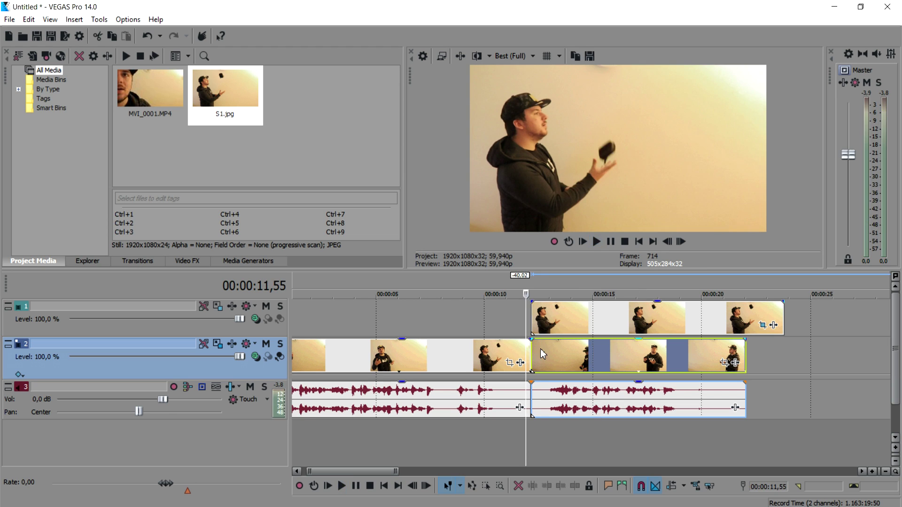
- Open Event Pan/Crop for the S1 still and set its mask's feather type to Both
click(540, 349)
scroll(559, 362, up, 2)
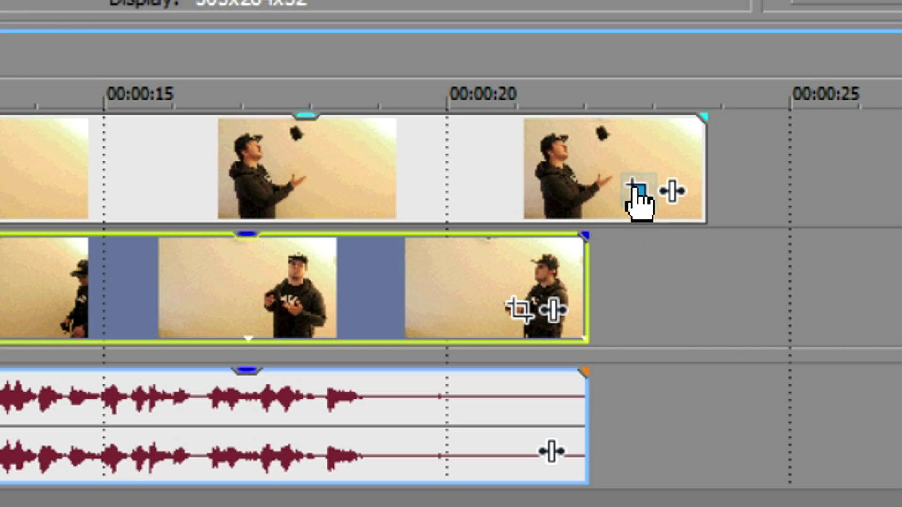
click(635, 189)
drag(467, 115, 534, 165)
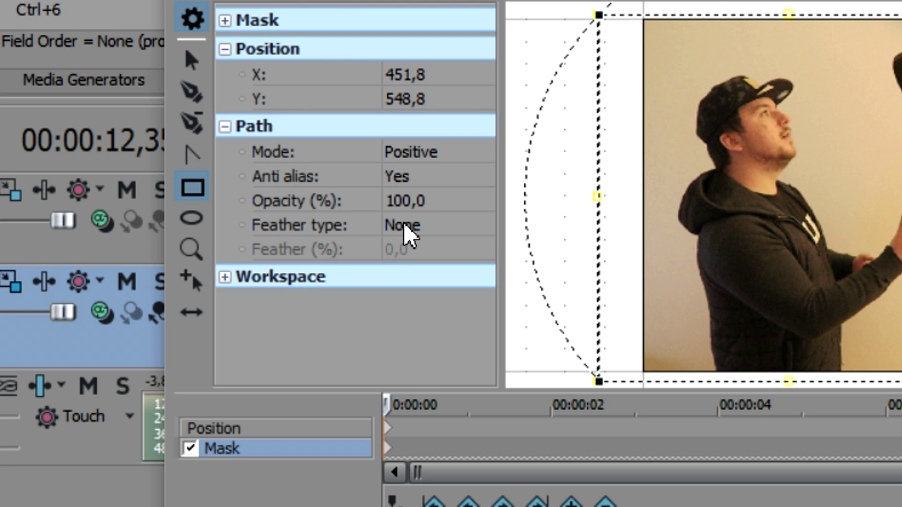
click(383, 319)
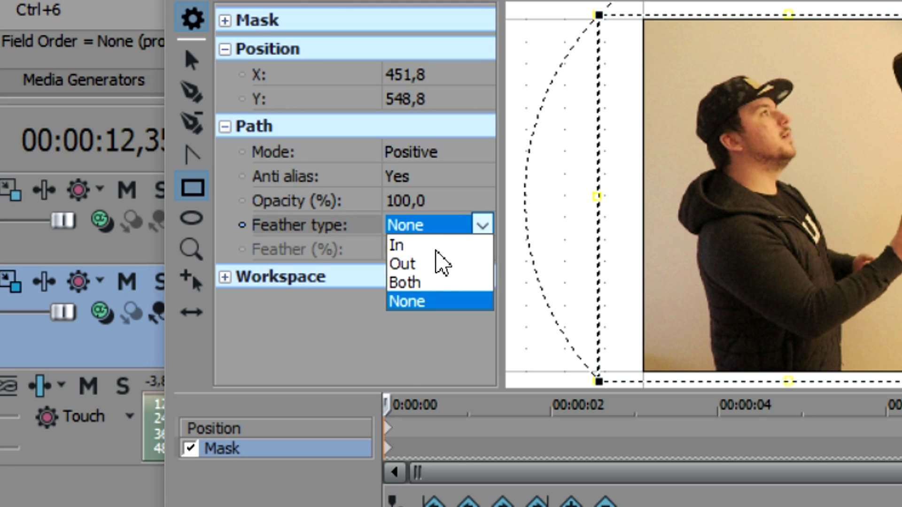
click(404, 282)
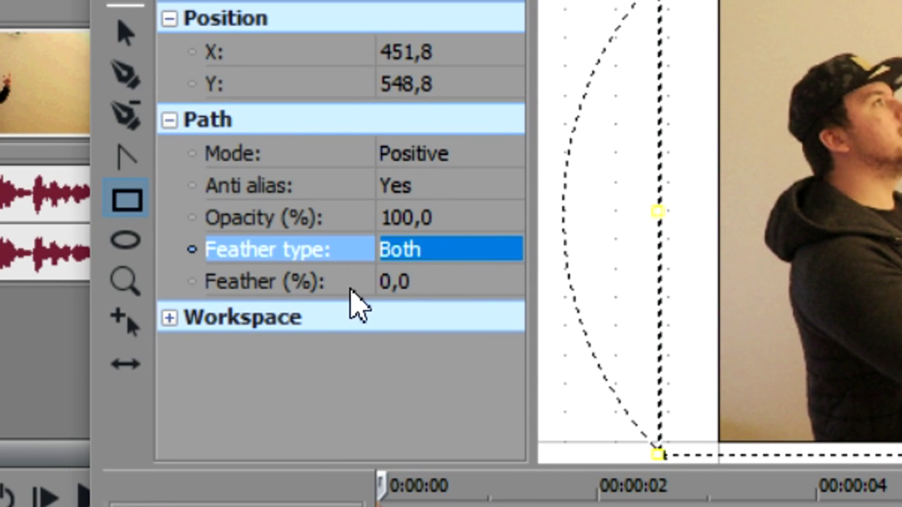
- Feather the S1 still's mask edge by 19.3 % and close the Event Pan/Crop settings
click(324, 284)
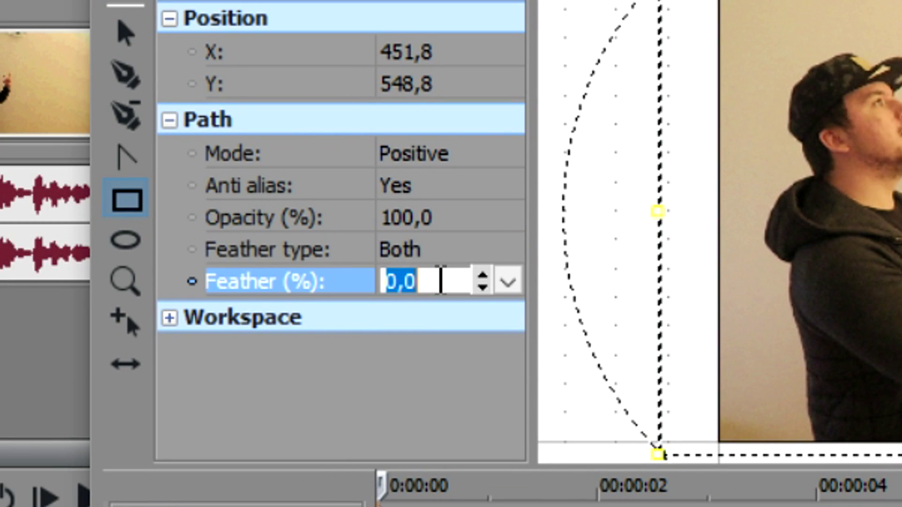
click(508, 282)
drag(393, 315, 398, 315)
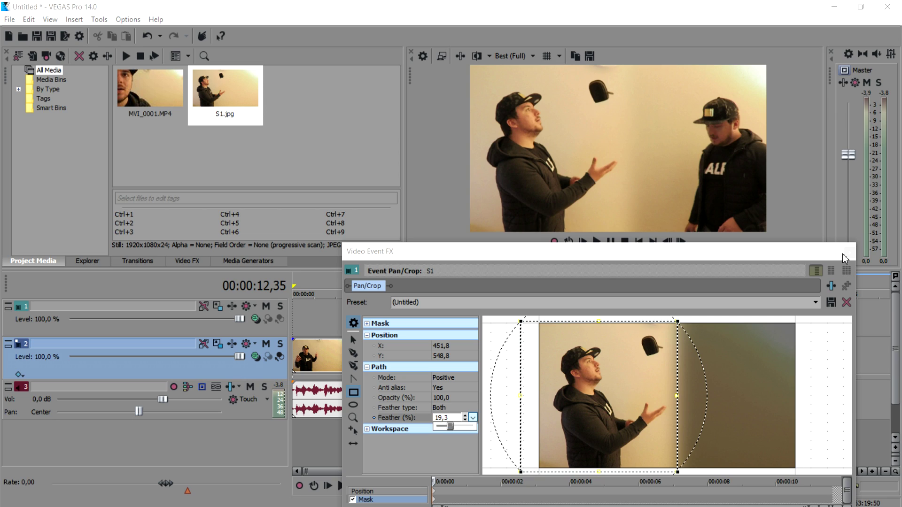
click(842, 253)
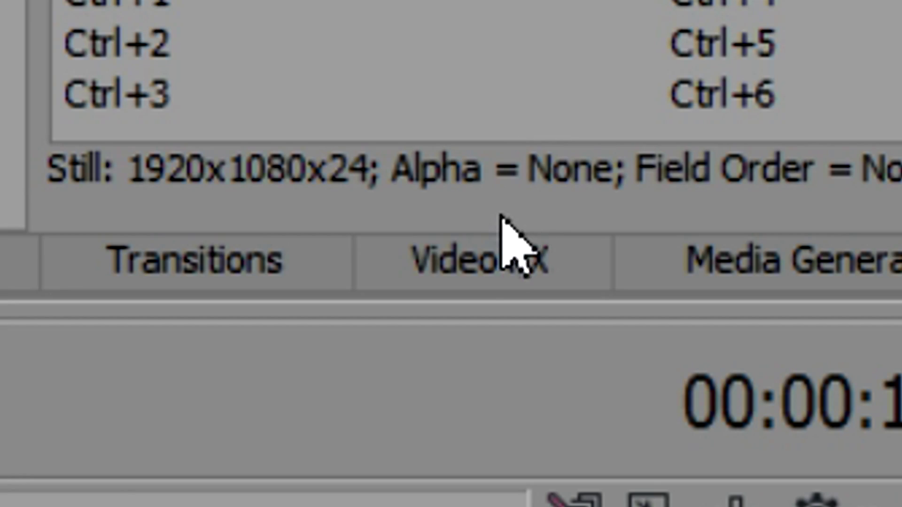
- Apply the default Brightness and Contrast effect to the second clip and set its brightness to 0.102
click(190, 259)
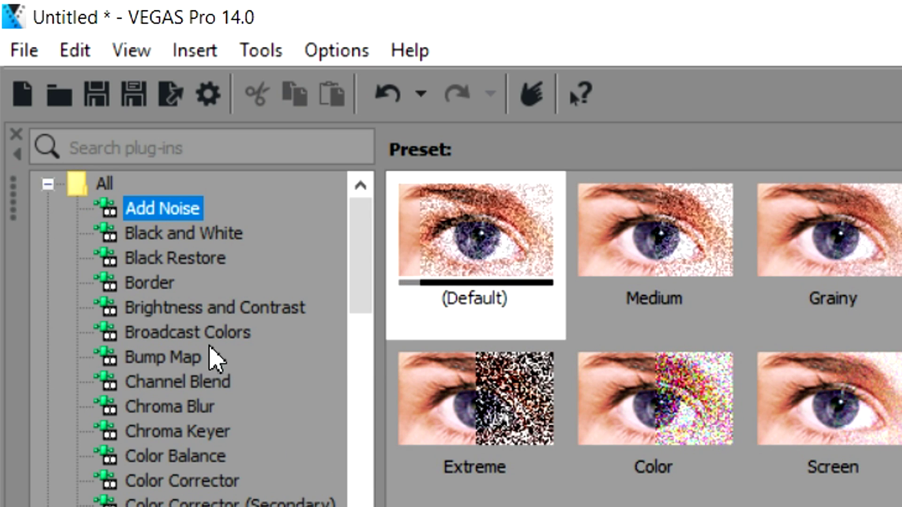
click(214, 310)
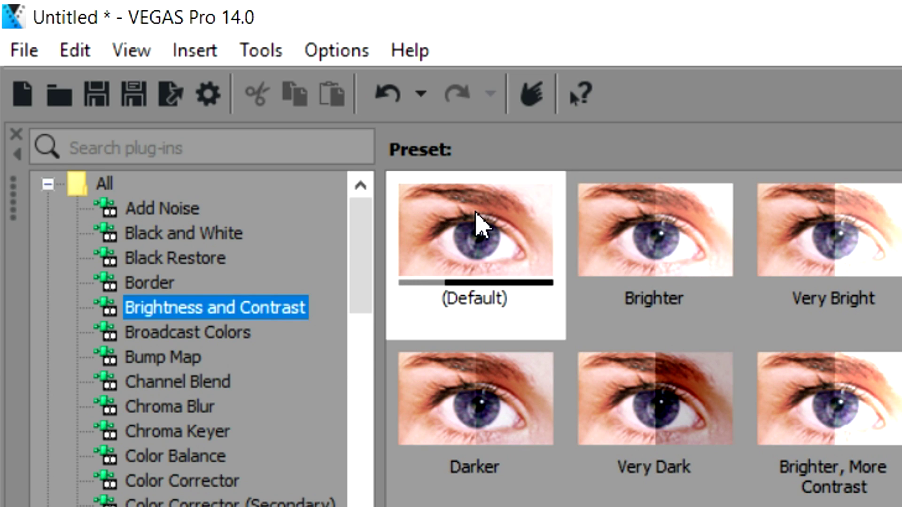
click(475, 212)
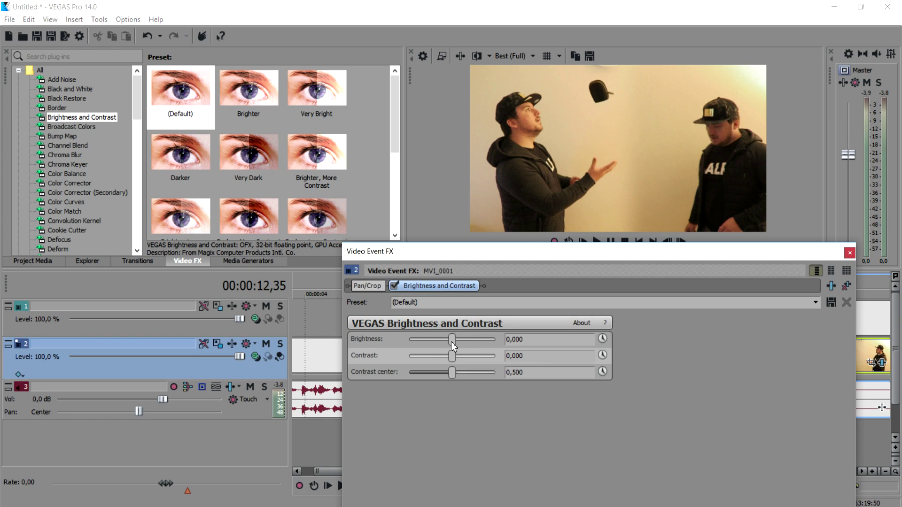
drag(451, 342, 456, 339)
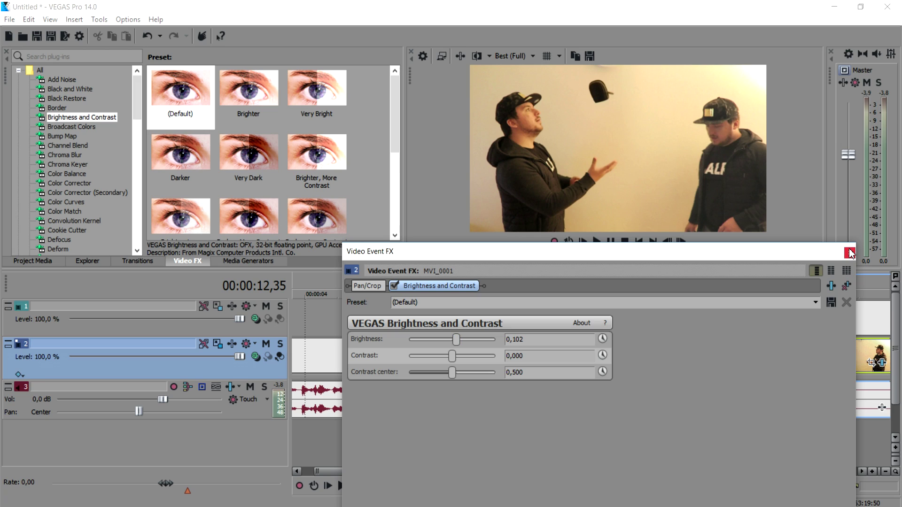
click(852, 254)
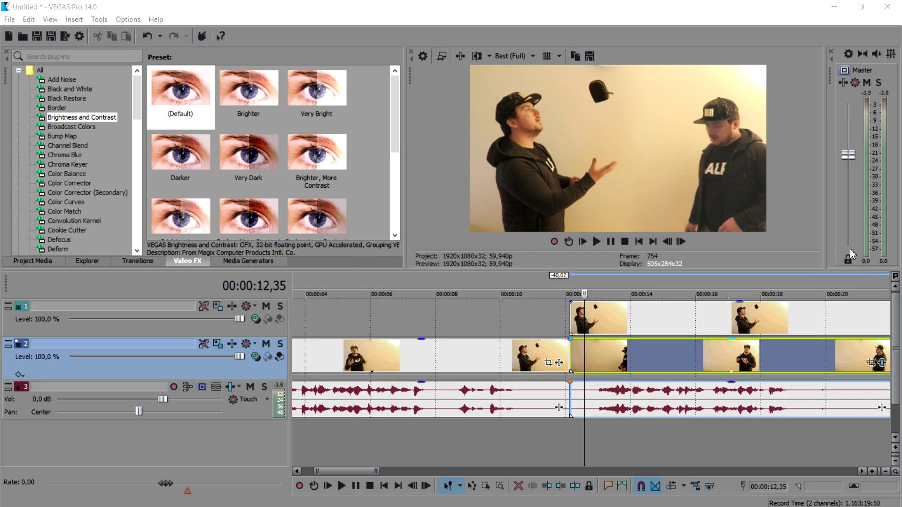
- Set the preview quality to Draft (Half) and play the timeline from just before the cut between the first two clips
click(543, 292)
drag(569, 357, 610, 357)
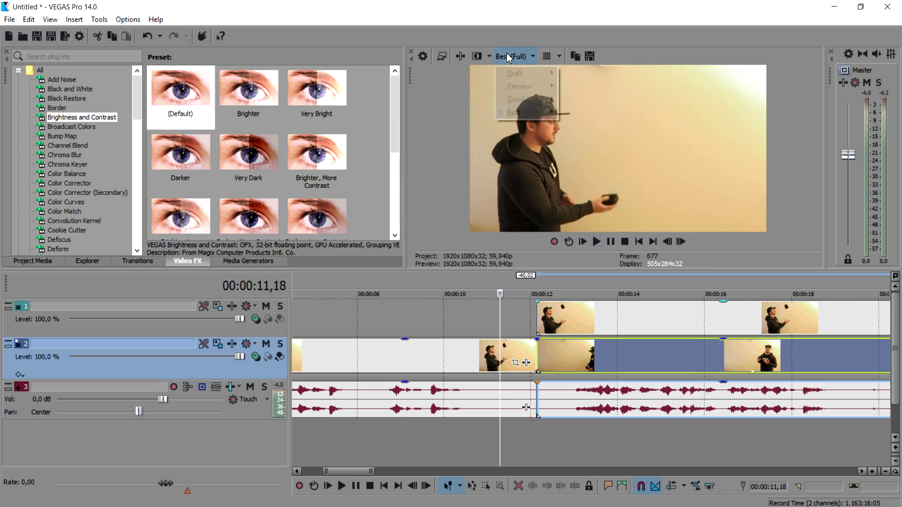
click(517, 56)
mouse_move(531, 73)
click(595, 102)
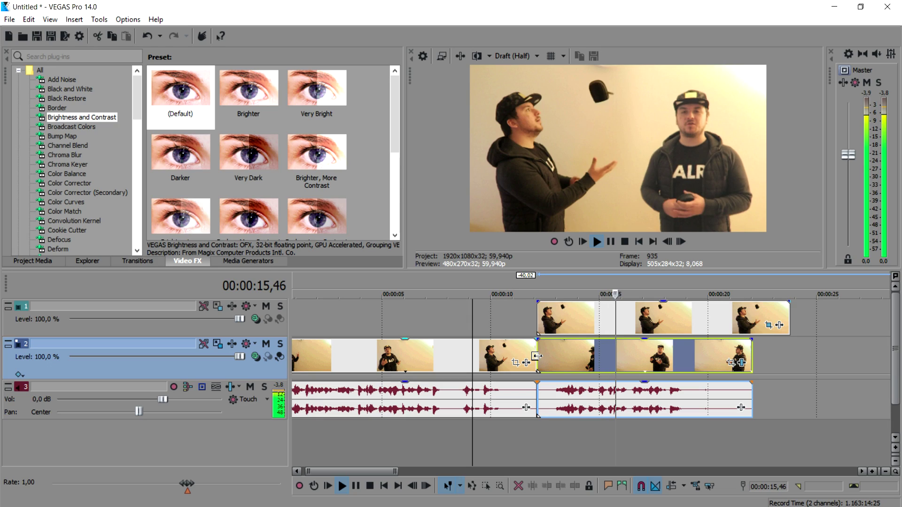
key(space)
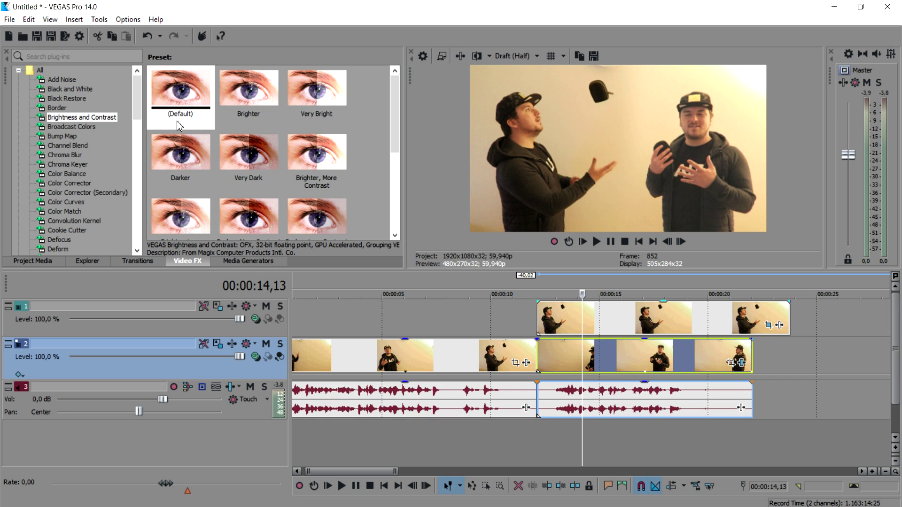
- Add a second Brightness and Contrast effect to the second clip using the Videos preset, with contrast set to 0.048
click(98, 118)
scroll(265, 157, down, 3)
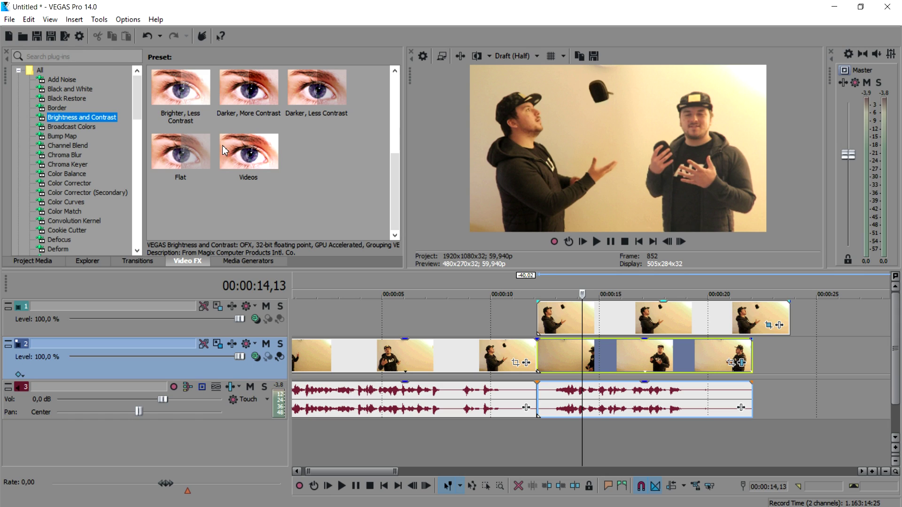
drag(225, 150, 628, 348)
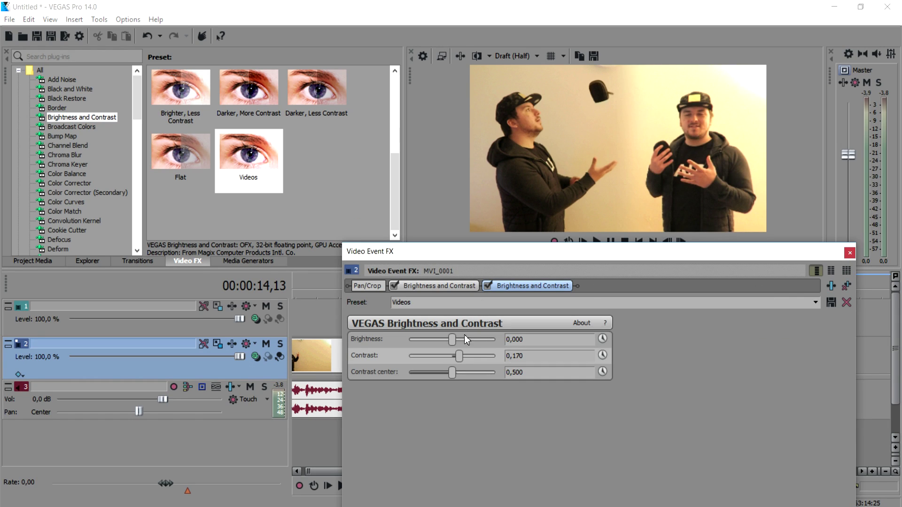
drag(460, 353, 453, 362)
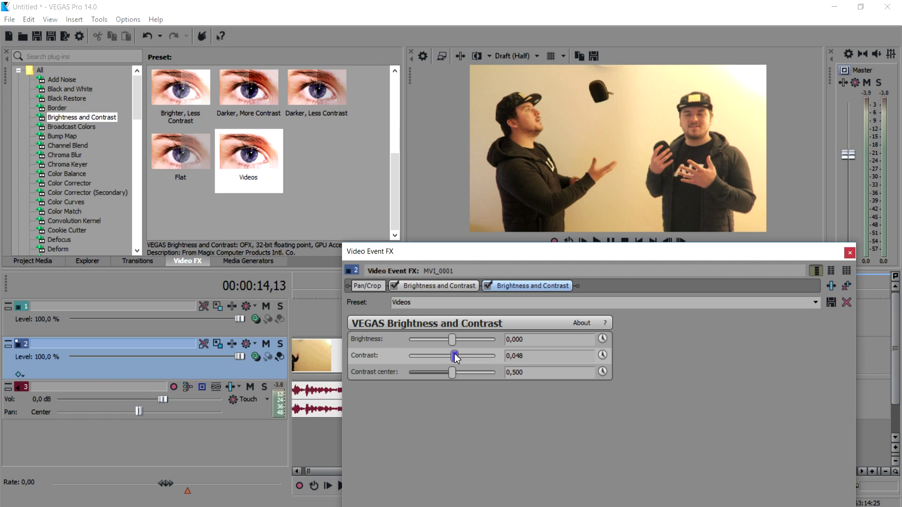
click(853, 256)
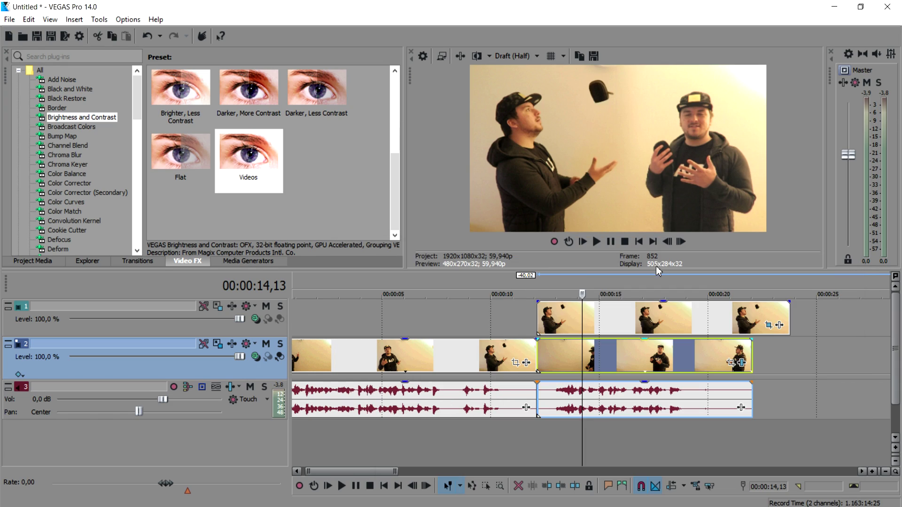
- Review the second clip beside the masked S1 still to check how well their brightness matches
click(521, 284)
click(562, 319)
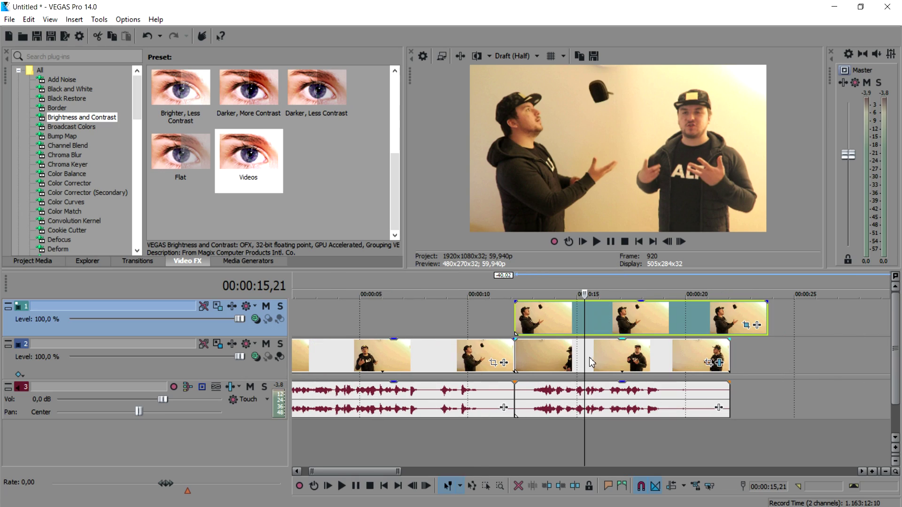
click(613, 357)
click(602, 355)
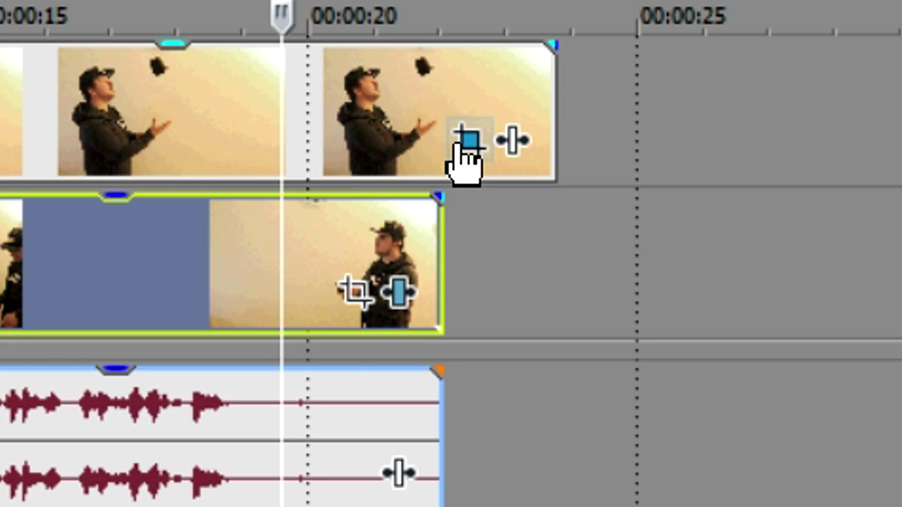
- Narrow the S1 mask slightly from its right edge and increase its feather to 26.6 %
click(462, 139)
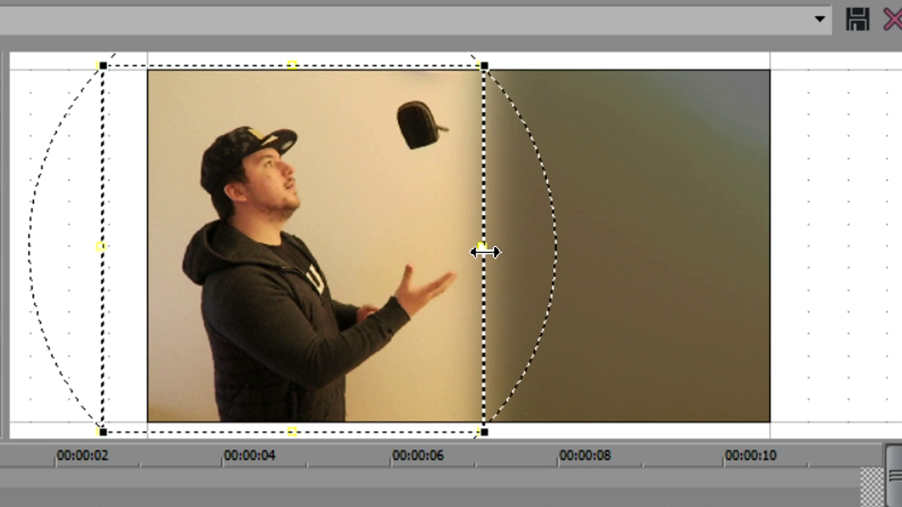
drag(485, 252, 463, 267)
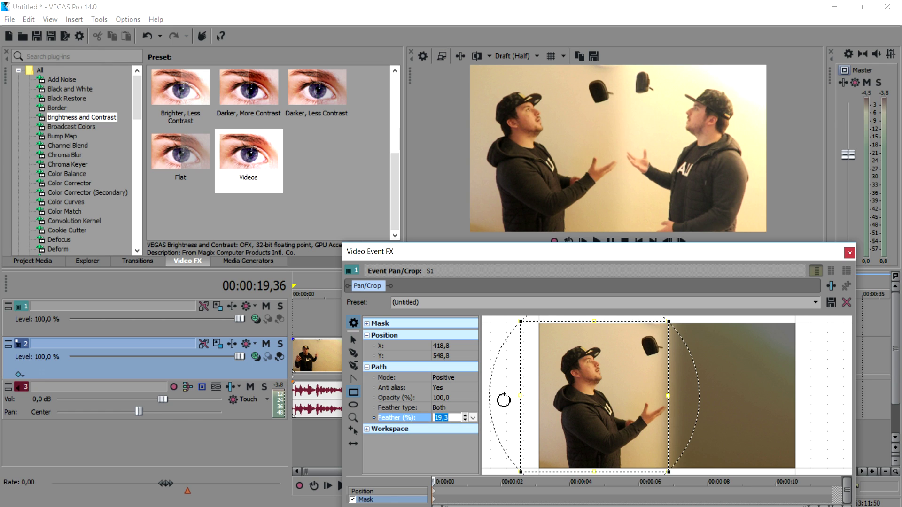
click(473, 418)
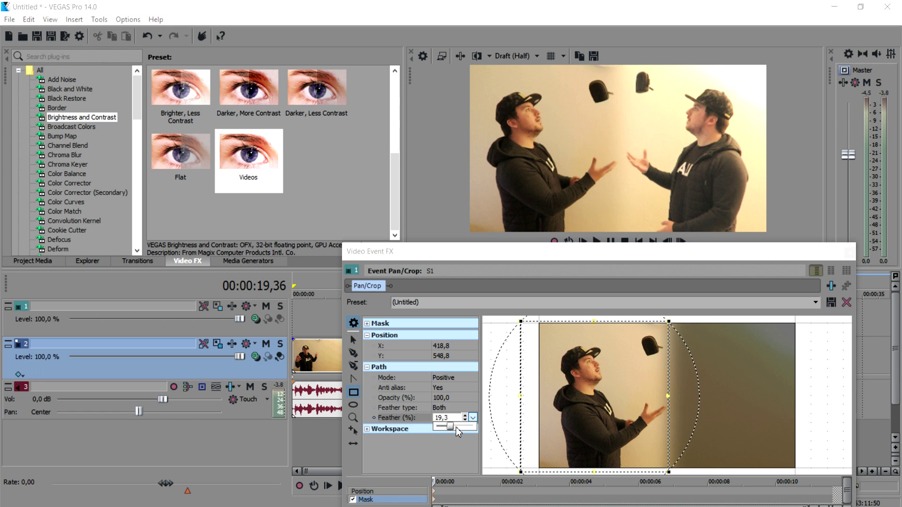
drag(451, 429, 456, 425)
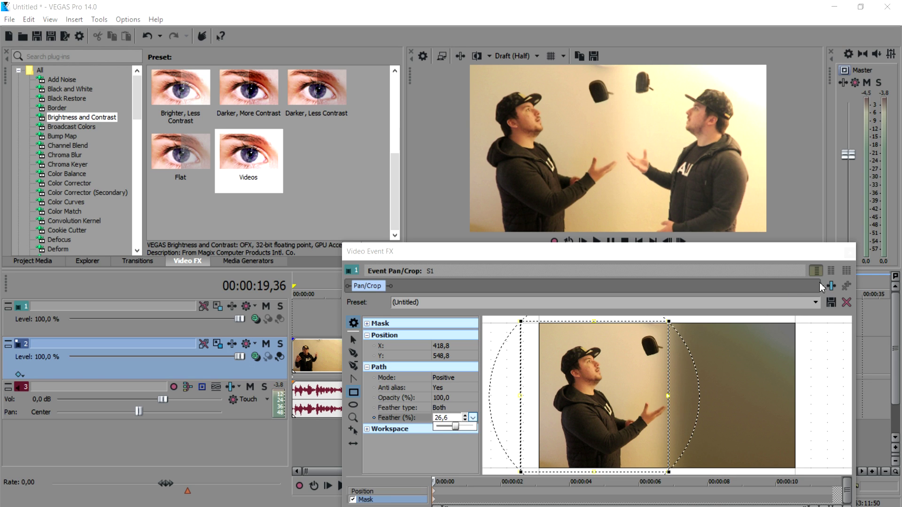
click(850, 253)
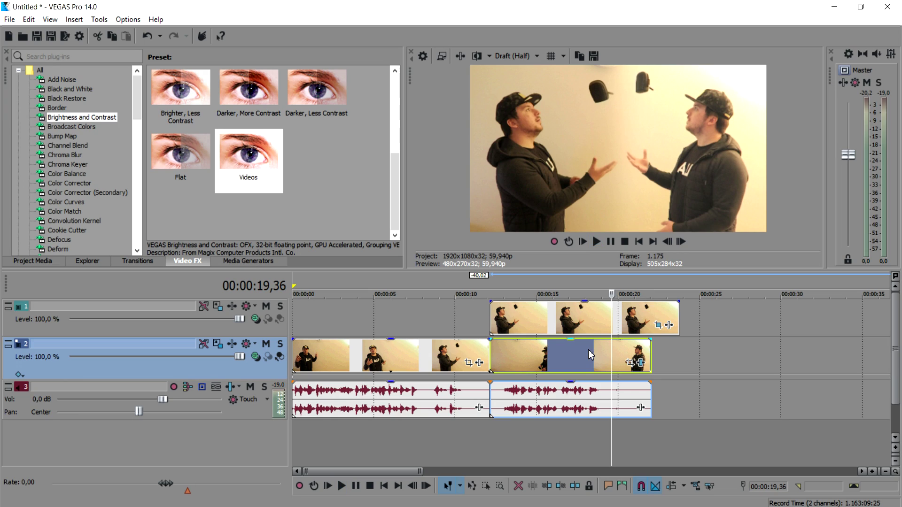
- Position the playhead at 00:00:19,30, on the frame where the second clip's thrown object is in mid-air
key(space)
scroll(637, 386, up, 3)
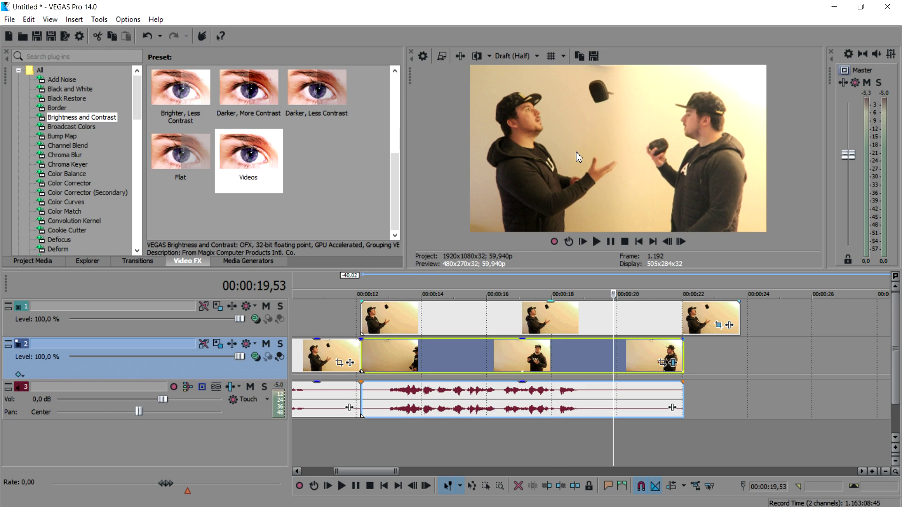
click(556, 281)
scroll(655, 349, up, 3)
click(680, 242)
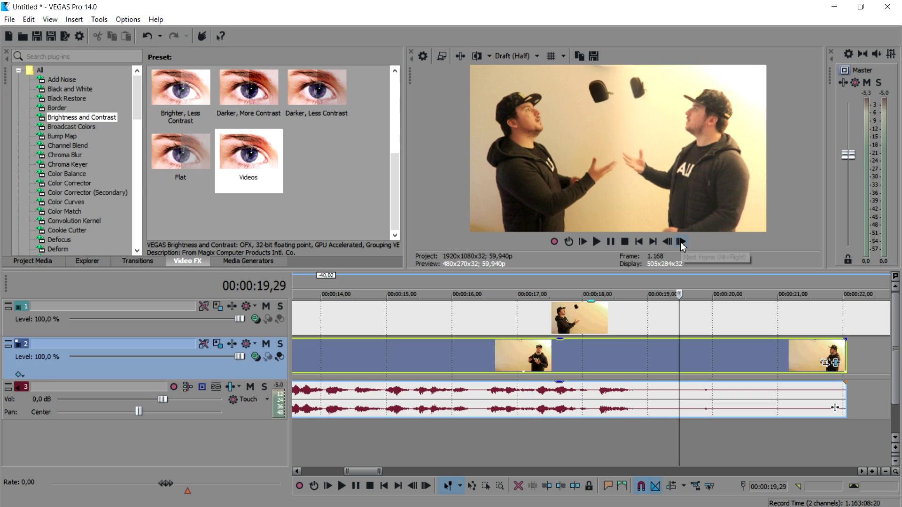
click(681, 241)
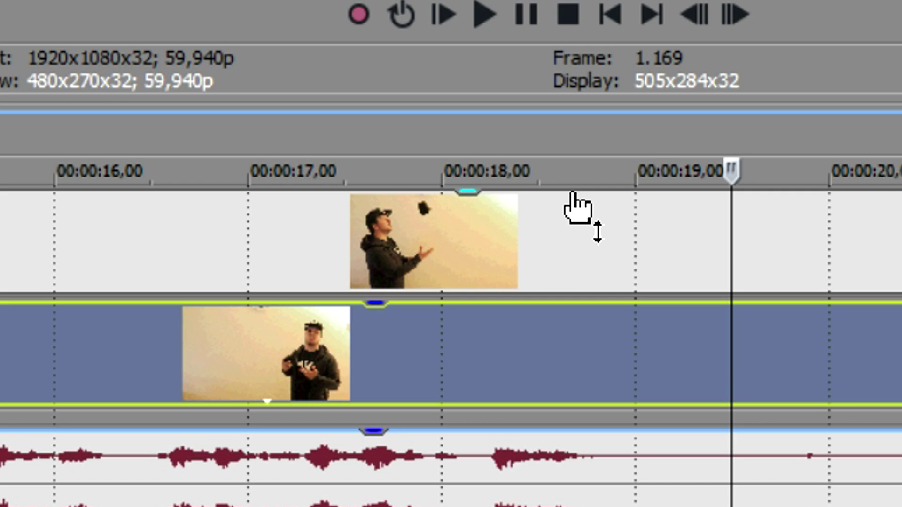
- Lower the S1 still's opacity until it is hidden and save the current frame as a JPEG snapshot named S2
drag(627, 307, 629, 329)
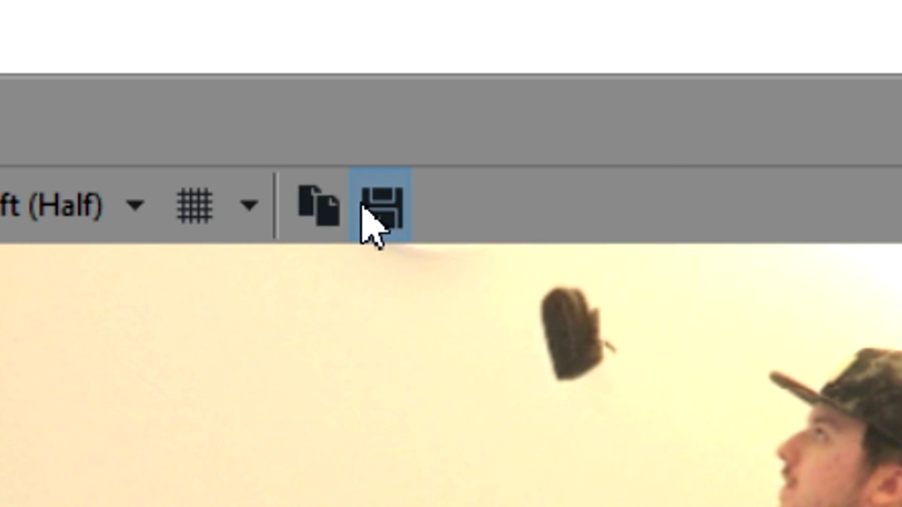
click(593, 55)
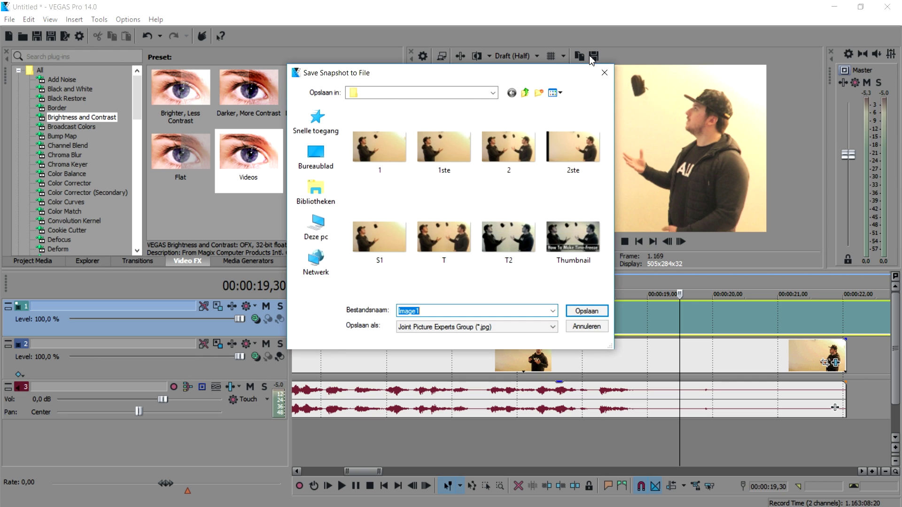
text(S2)
key(Return)
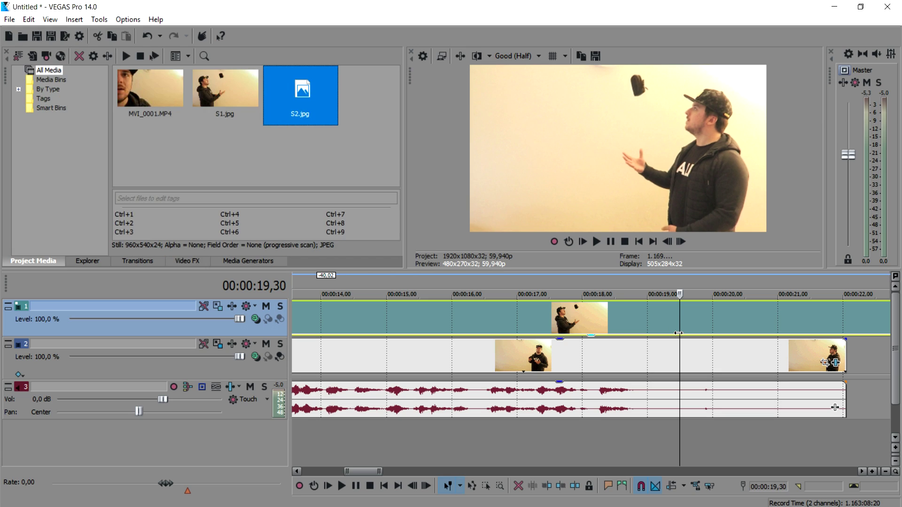
- Split the S1 still at the playhead and move the cut-off remainder to about 31 seconds on track 1
scroll(608, 308, down, 5)
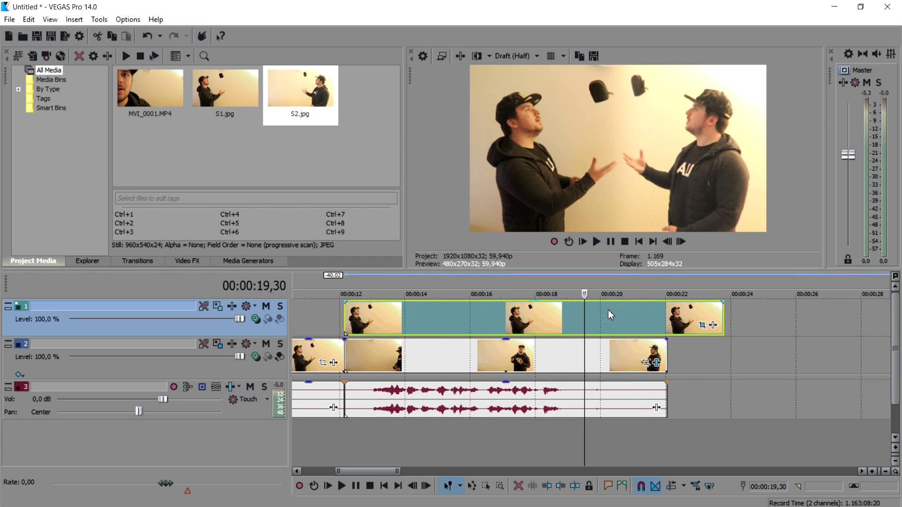
drag(608, 308, 794, 314)
scroll(707, 359, down, 4)
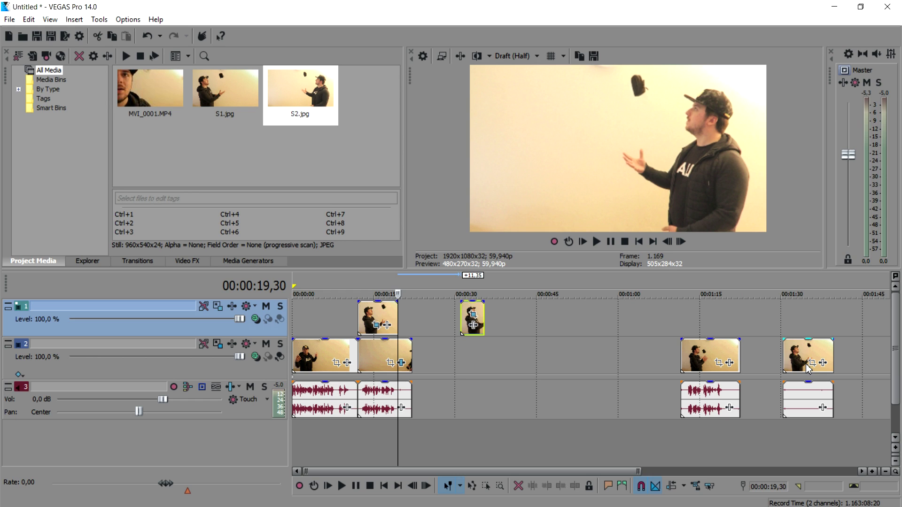
- Move the last clip from track 2 onto track 1, directly behind the shortened S1 still
click(783, 358)
drag(784, 358, 424, 324)
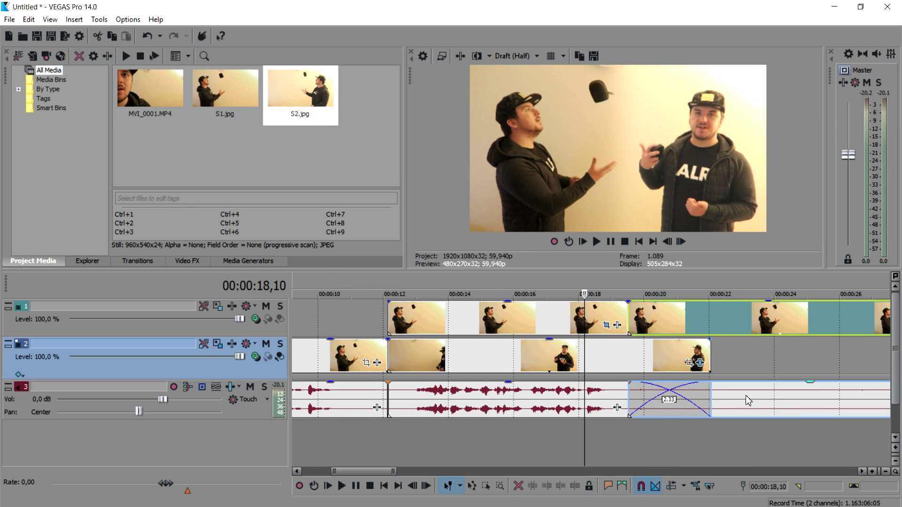
- Delete the moved clip's audio event that overlaps the second clip's audio on track 3
click(748, 401)
scroll(746, 396, down, 3)
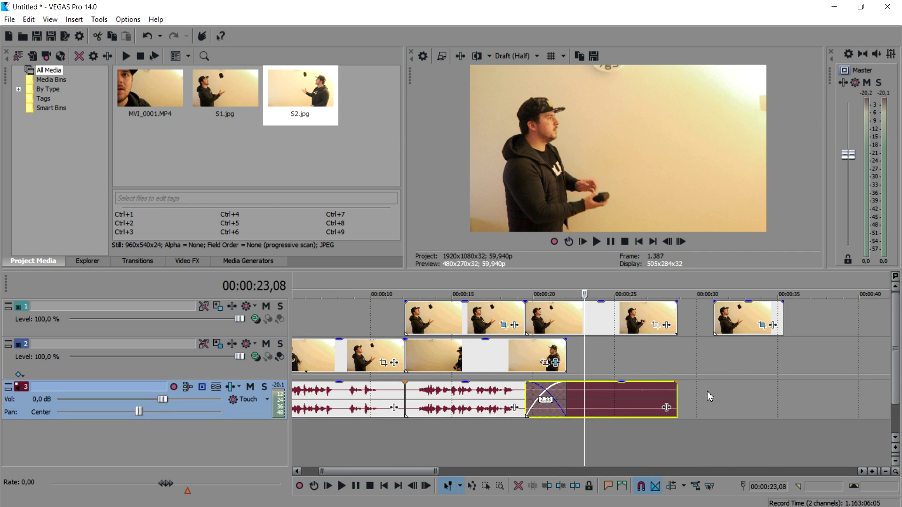
key(Delete)
click(513, 292)
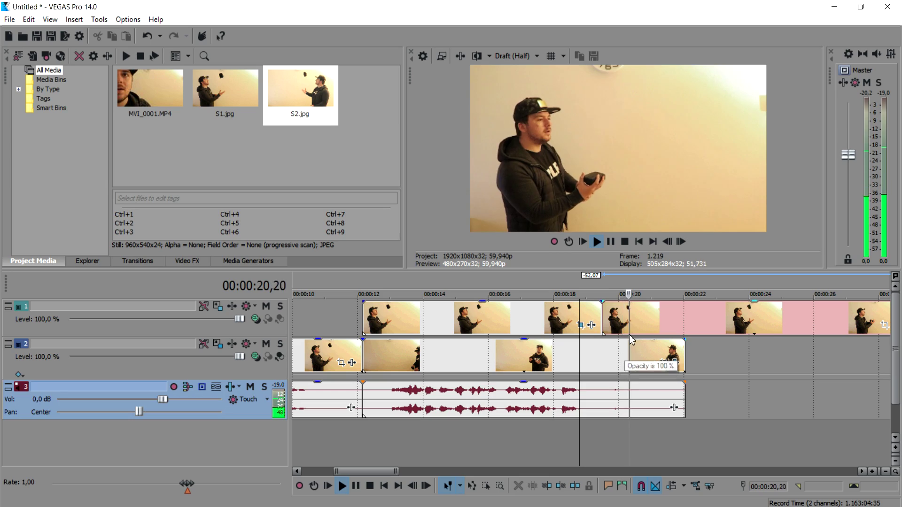
- Mask the last clip on track 1 behind the S1 still with a feathered rectangle covering the frame's left half
drag(633, 326, 752, 331)
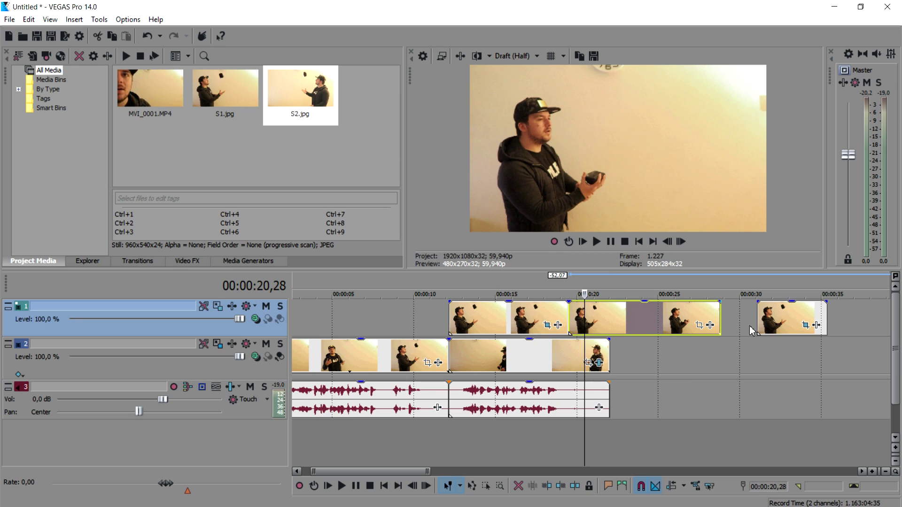
click(699, 325)
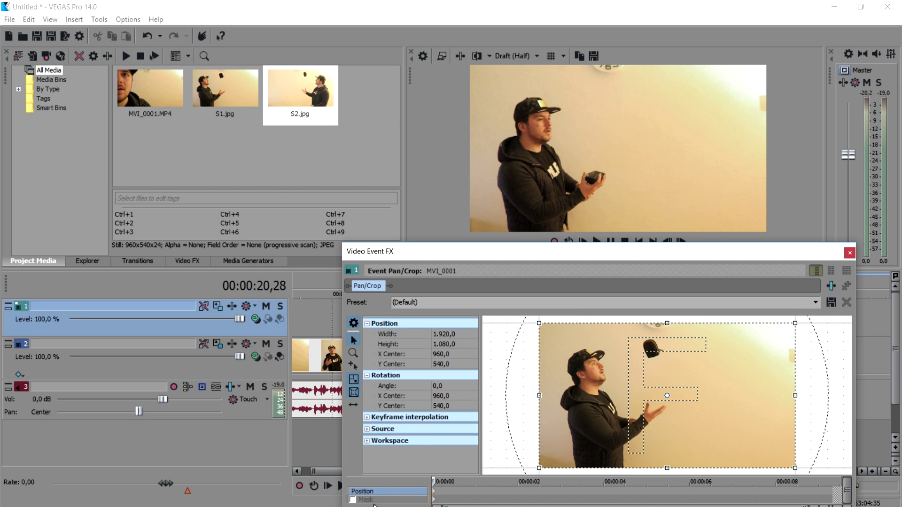
click(352, 499)
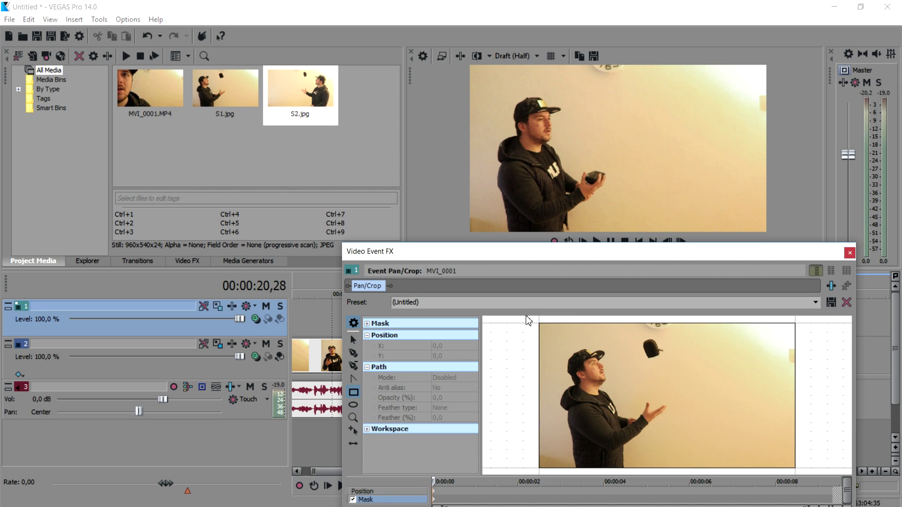
drag(526, 319, 672, 471)
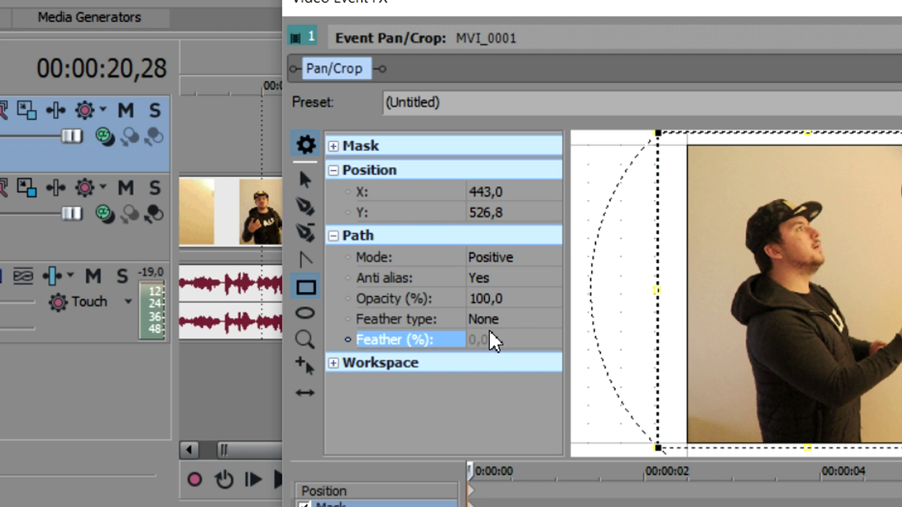
click(442, 408)
click(484, 368)
click(551, 338)
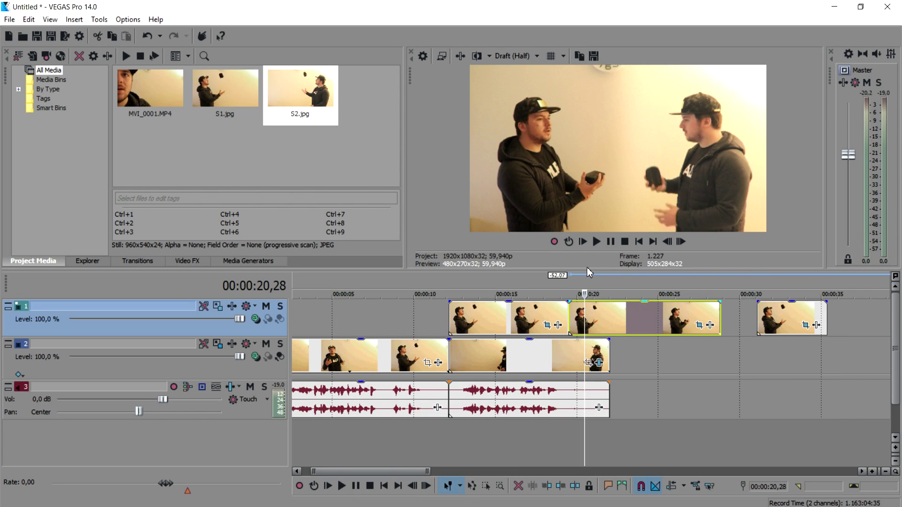
click(561, 282)
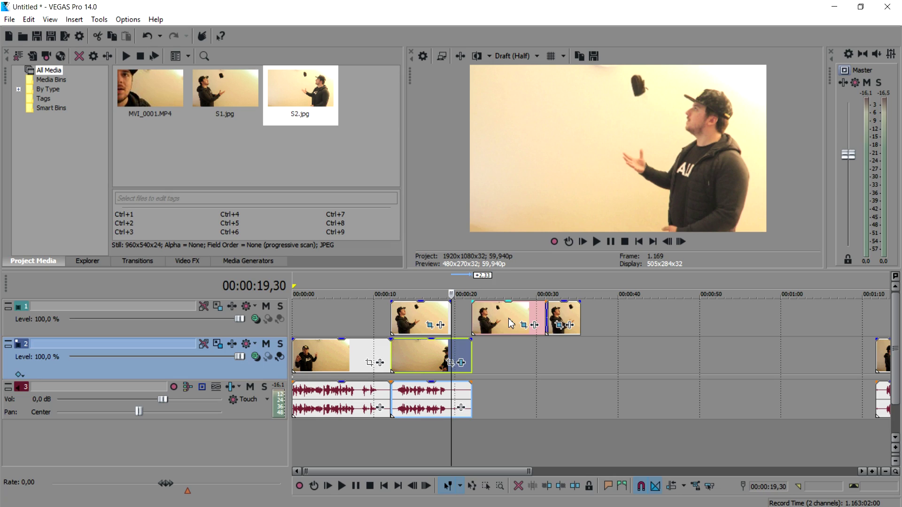
- Move the masked clip to about 44 seconds, split the track 2 clip at 00:00:19,30 and move its remainder to about 35 seconds
drag(509, 317, 693, 318)
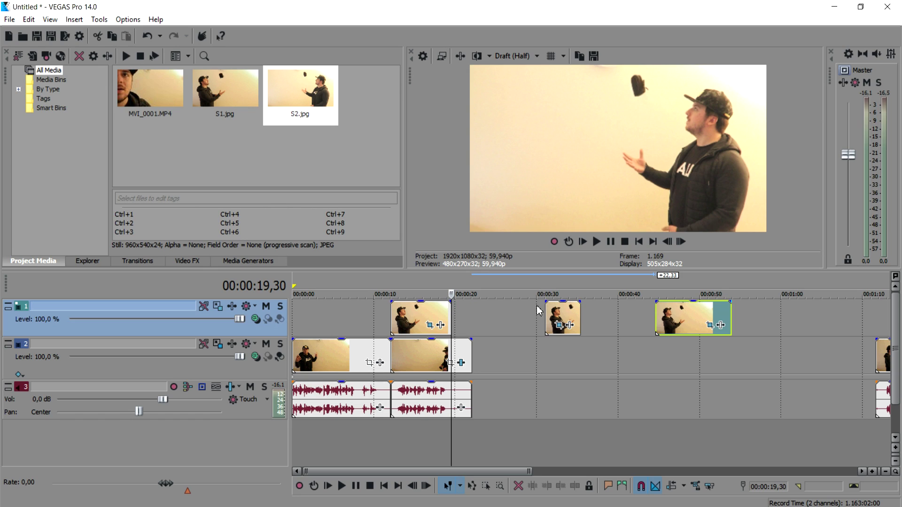
click(451, 343)
key(s)
drag(461, 355, 591, 354)
- Move the S2 still directly behind the S1 still on track 1 and feather its right-half mask on both sides by 23,3%
drag(516, 316, 467, 313)
scroll(602, 345, up, 6)
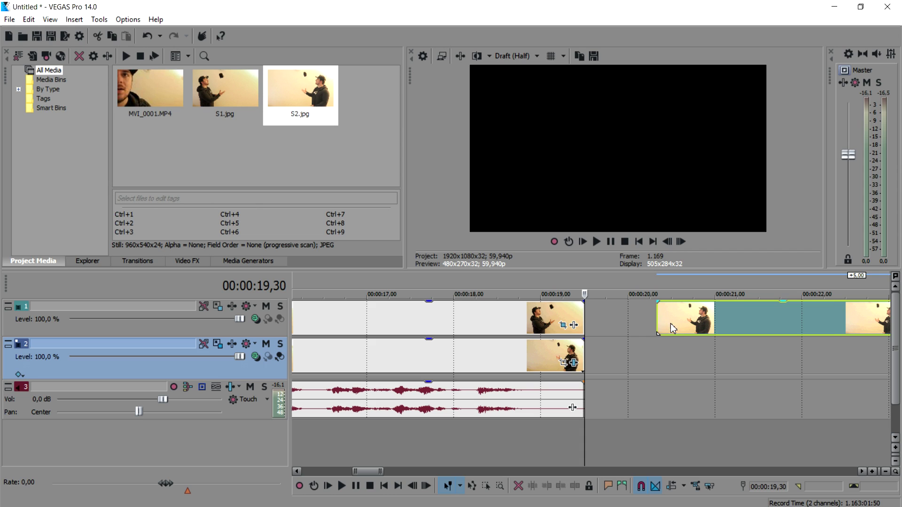
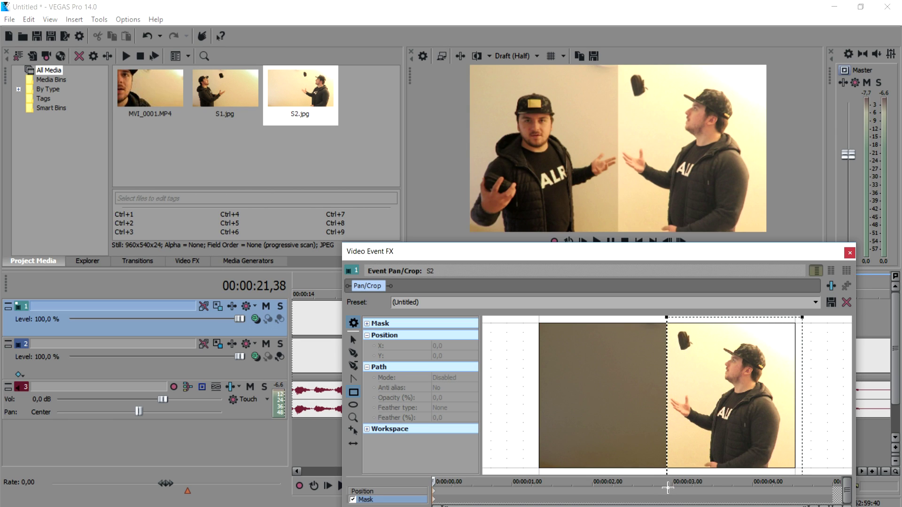
click(440, 407)
click(451, 432)
click(465, 417)
click(472, 418)
drag(439, 429, 453, 425)
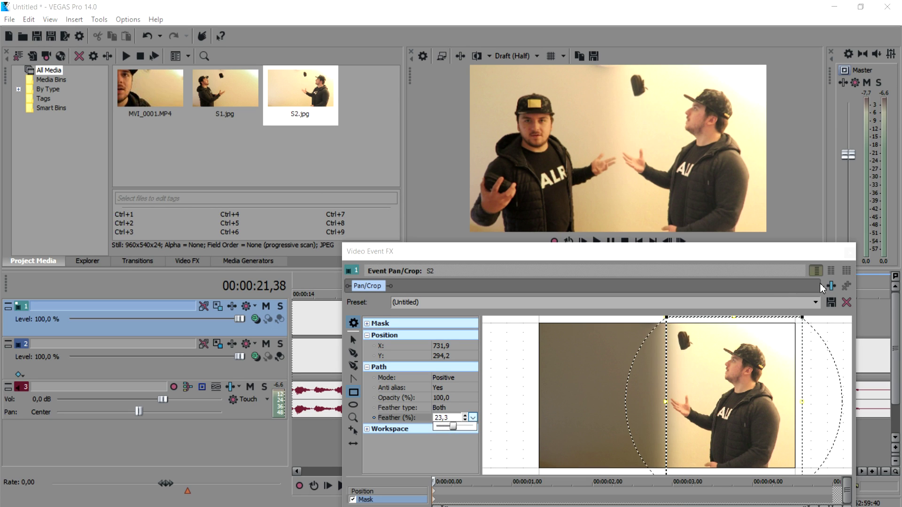
click(849, 254)
- Split the third clip on track 2 with its audio at 00:00:27,30, placing the remainder directly behind the cut
click(498, 283)
key(space)
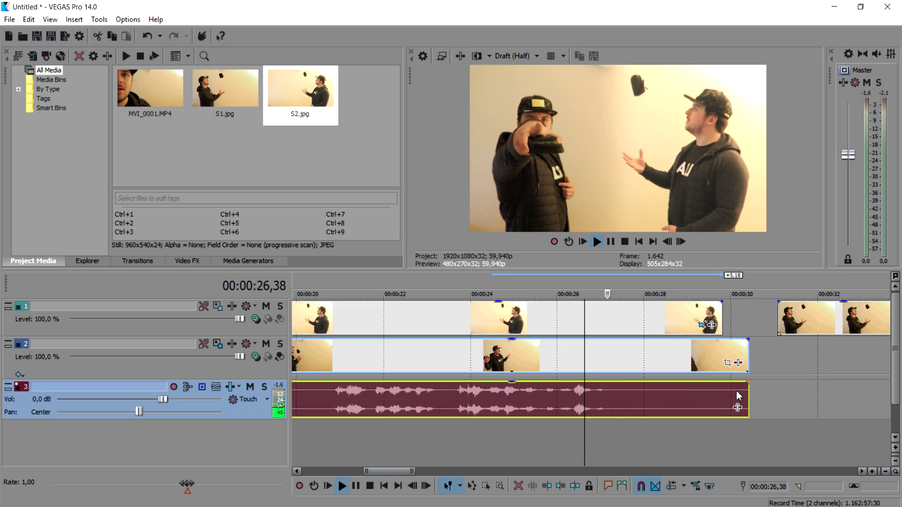
key(space)
click(618, 393)
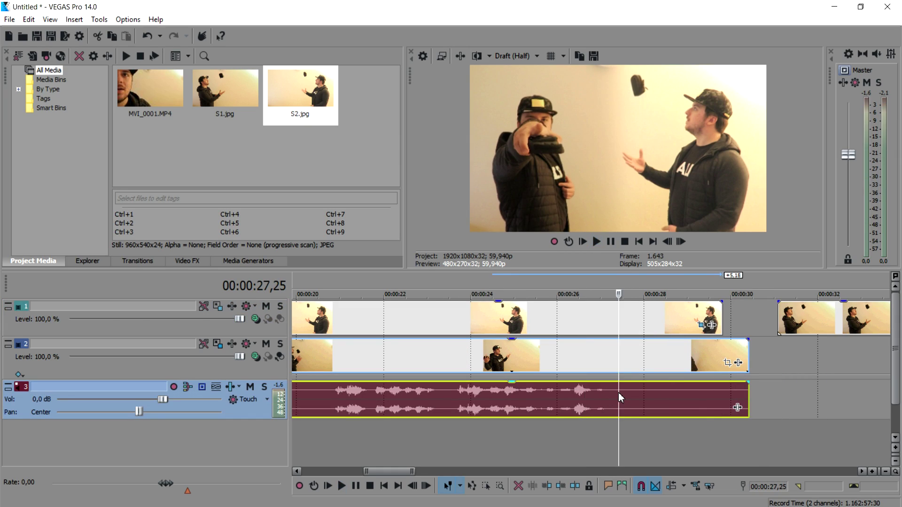
click(622, 360)
key(Down)
key(s)
drag(621, 359, 600, 351)
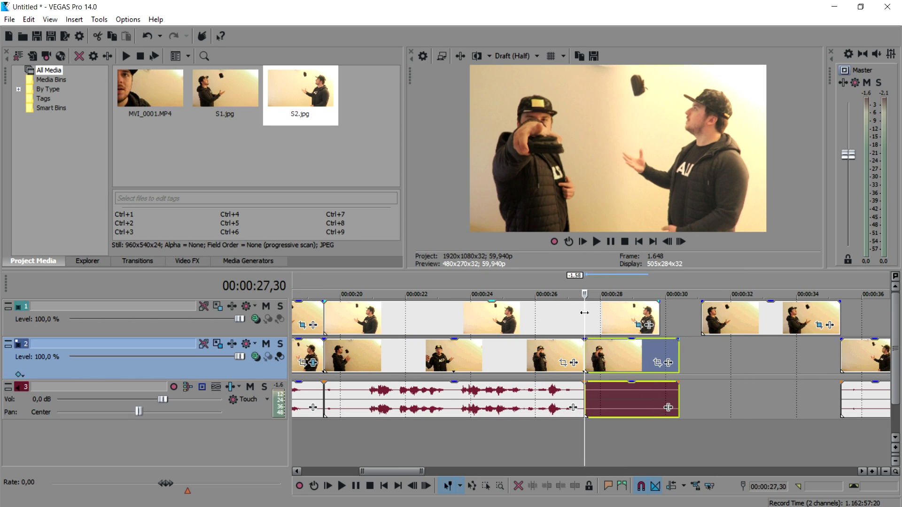
- Split the S2 still at 00:00:27,30 and delete the part after the playhead
click(592, 318)
key(Down)
key(Delete)
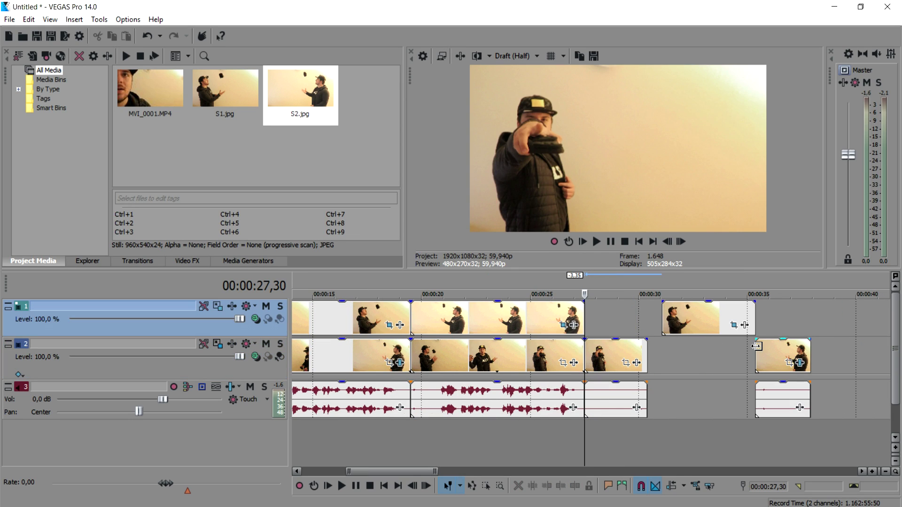
- Move the second clip's cut-off remainder from about 35 seconds onto track 1 directly behind the S2 still and remove its audio
click(759, 353)
key(space)
key(space)
drag(760, 353, 625, 321)
click(616, 389)
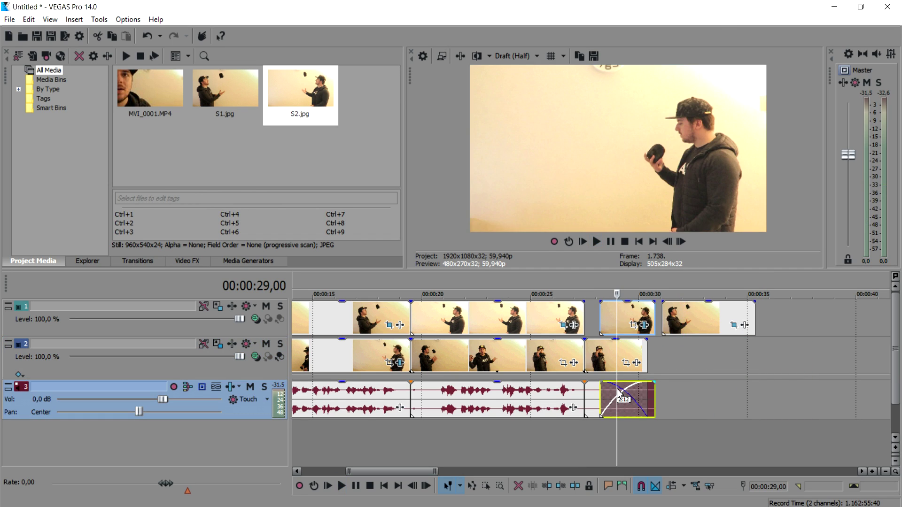
drag(619, 319, 613, 317)
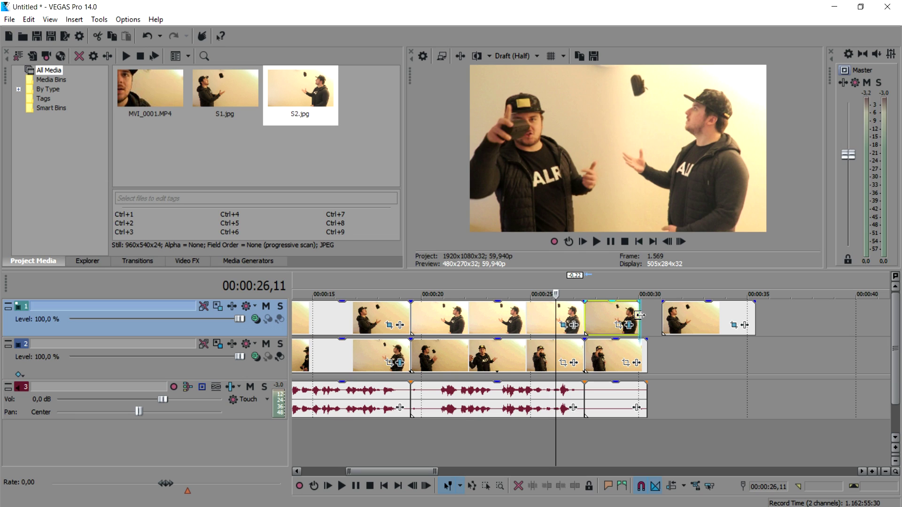
- Mask the clip behind the S2 still with a rectangle over the frame's right half and feather it with type Both
drag(622, 328, 626, 329)
click(625, 326)
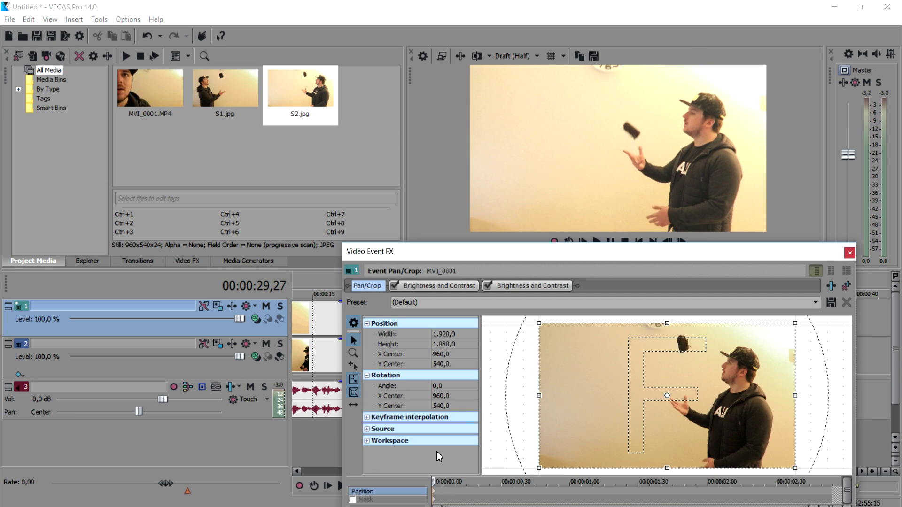
click(355, 500)
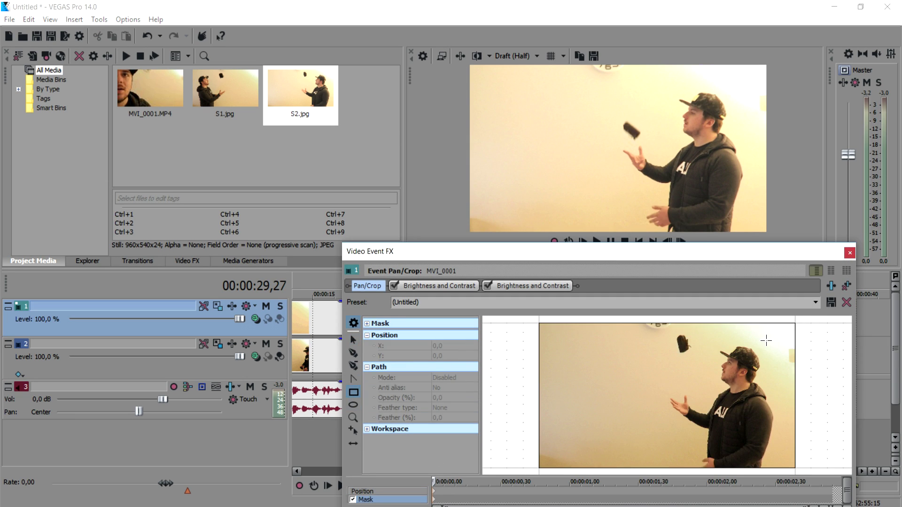
drag(809, 321, 666, 486)
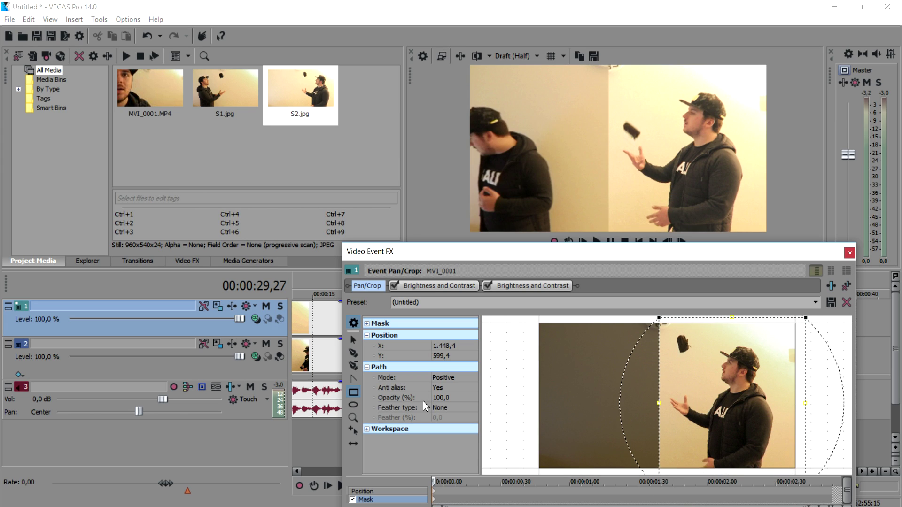
click(446, 407)
click(447, 430)
click(465, 419)
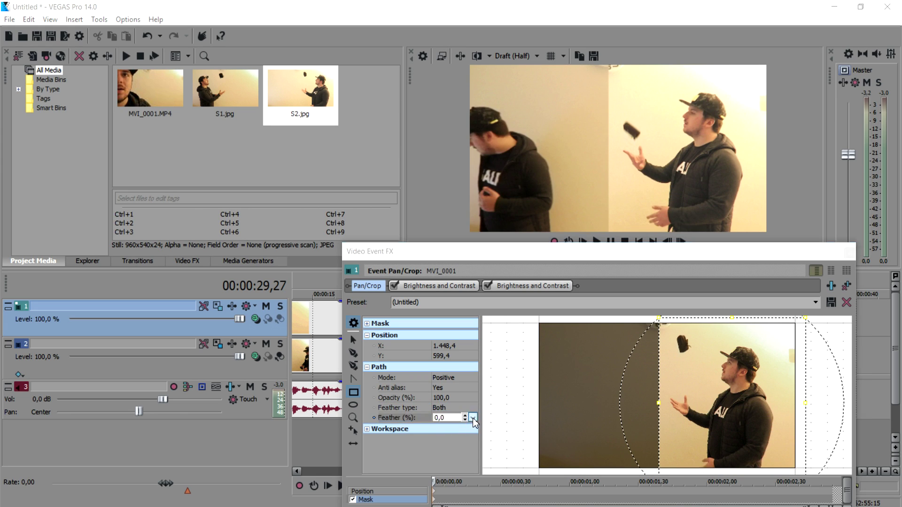
drag(440, 427, 459, 423)
click(849, 251)
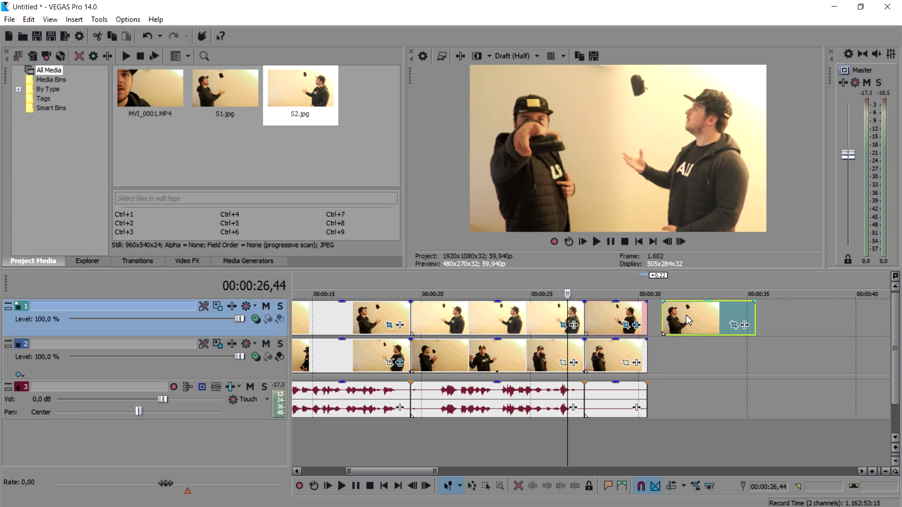
- Delete the leftover S1 still at about 31 seconds on track 1 and return the playhead to the start
click(685, 315)
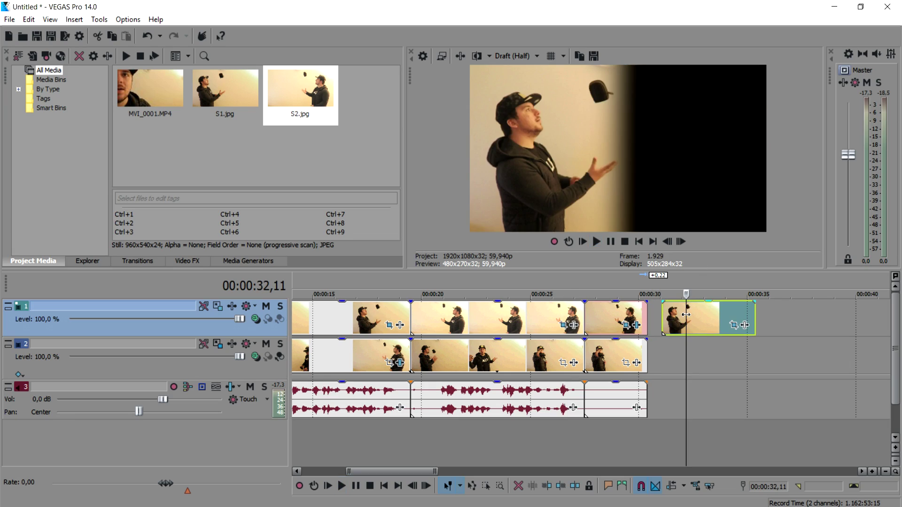
key(Delete)
click(639, 241)
scroll(525, 284, down, 3)
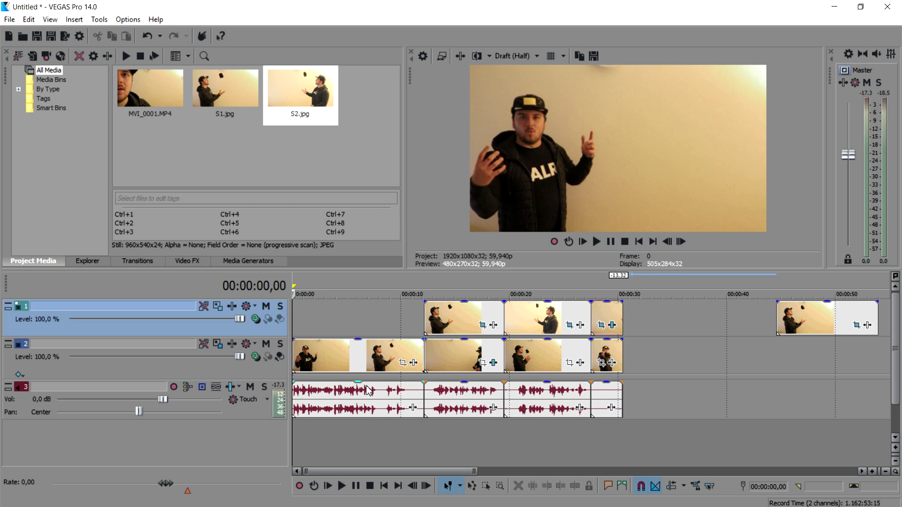
click(268, 374)
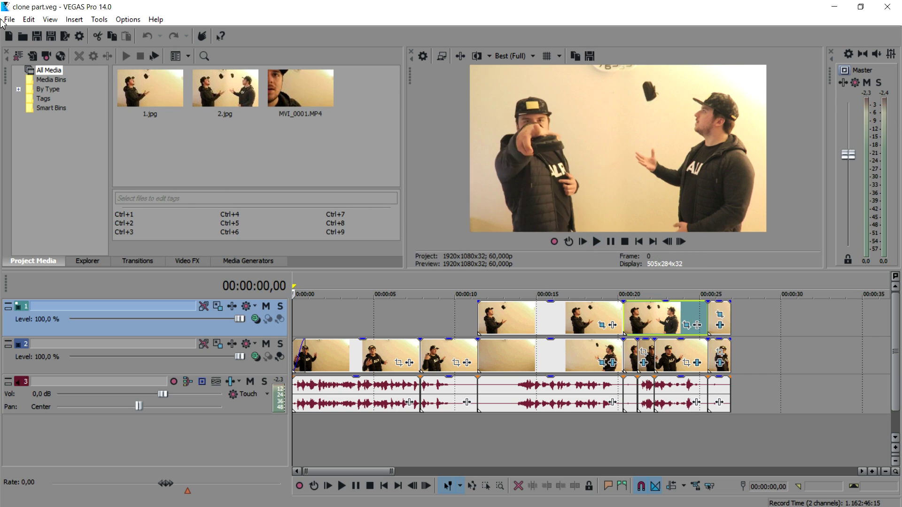
- Start a new empty project with the offered project settings
click(10, 19)
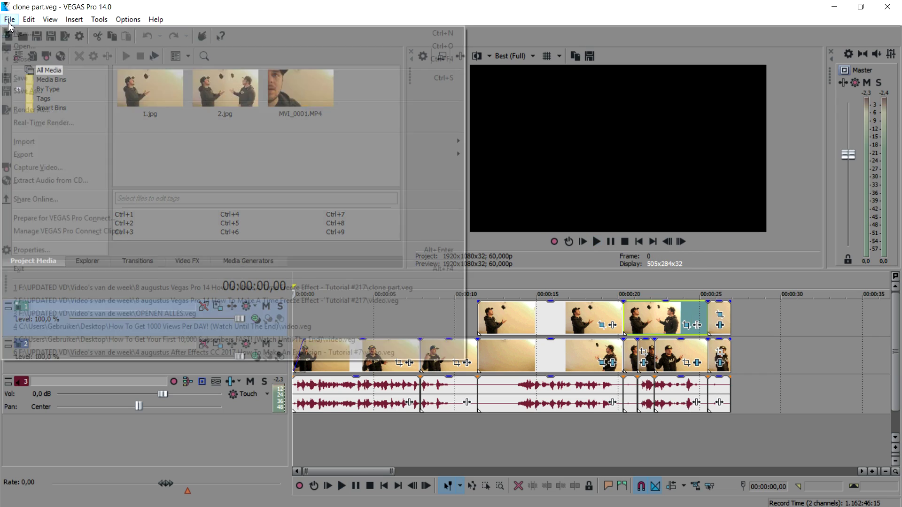
click(17, 35)
key(Return)
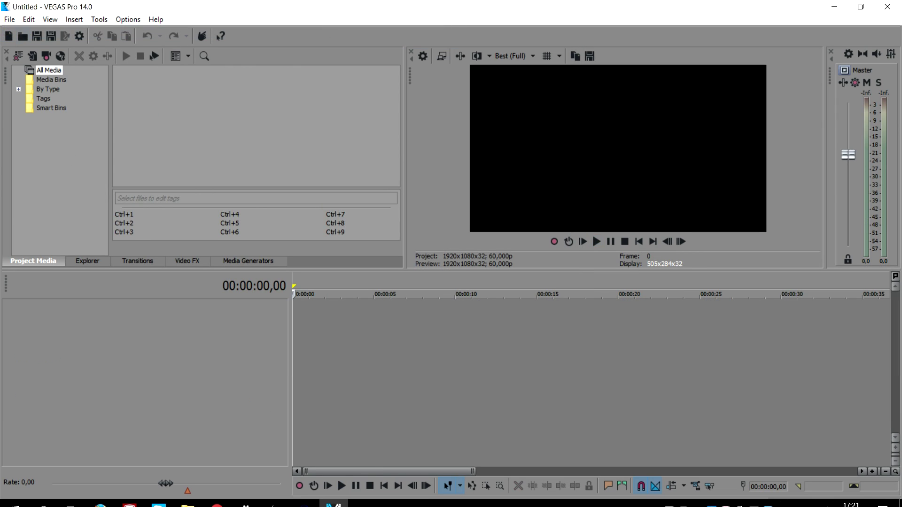
- Place the Freeze Stukje video from the project folder at the start of the timeline and fade out its end
click(190, 498)
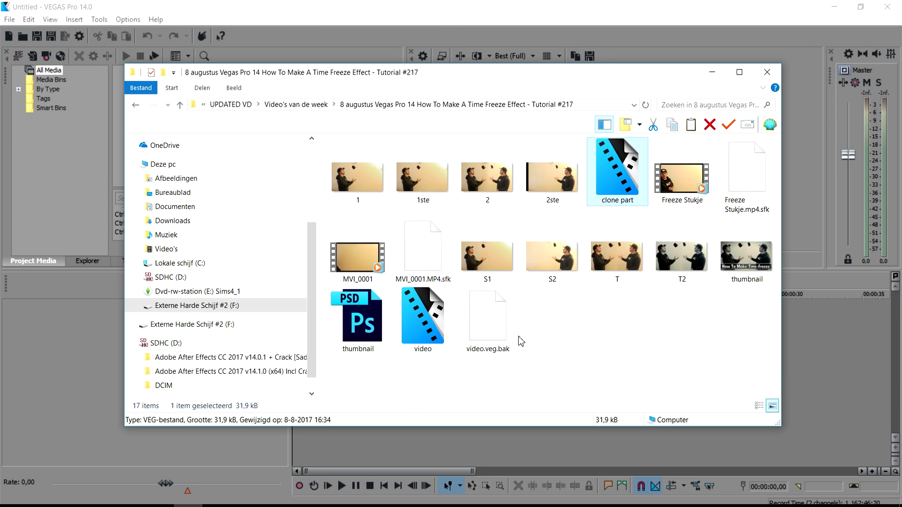
click(681, 191)
drag(682, 191, 681, 324)
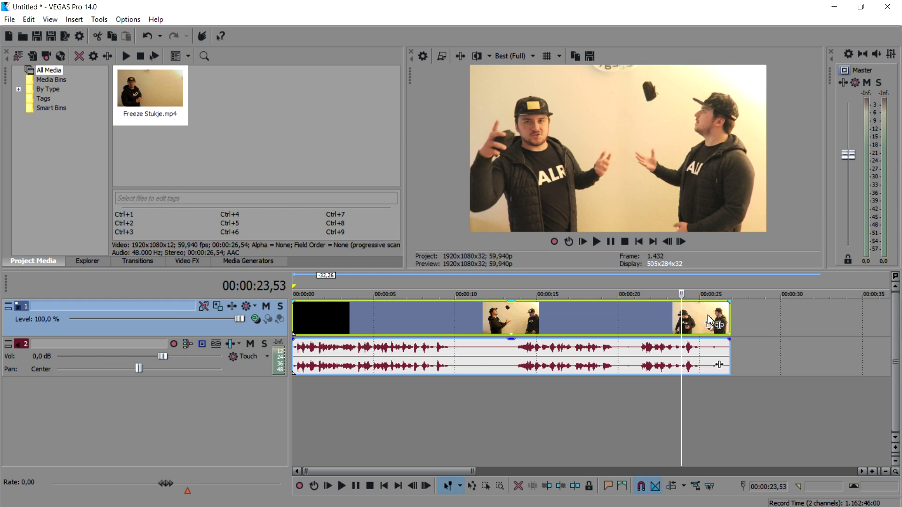
drag(587, 205, 514, 207)
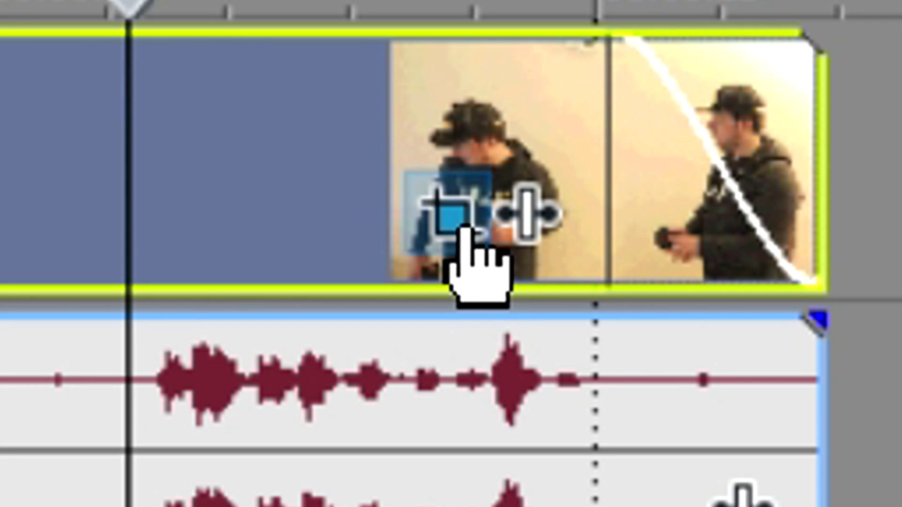
- Apply the filter package 1 Turqoise GLARE W/Letterbox to the Freeze Stukje clip and play back the result
click(681, 326)
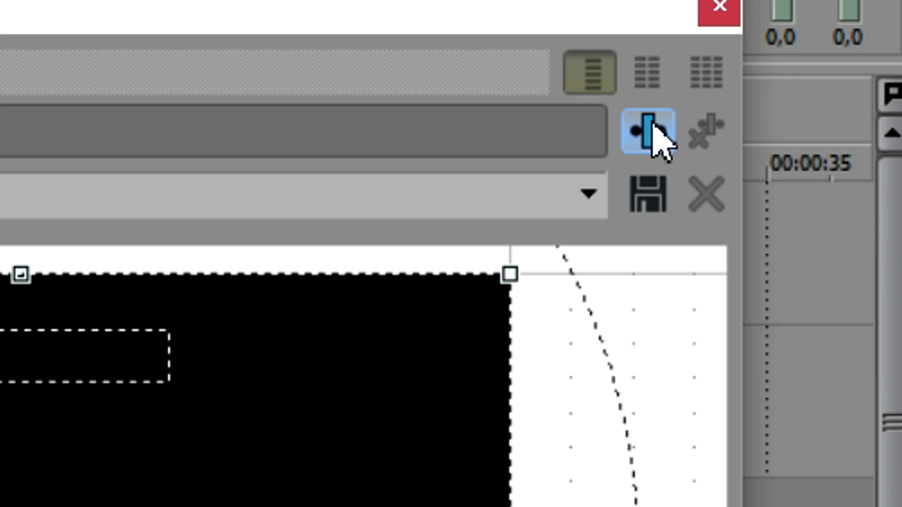
click(831, 285)
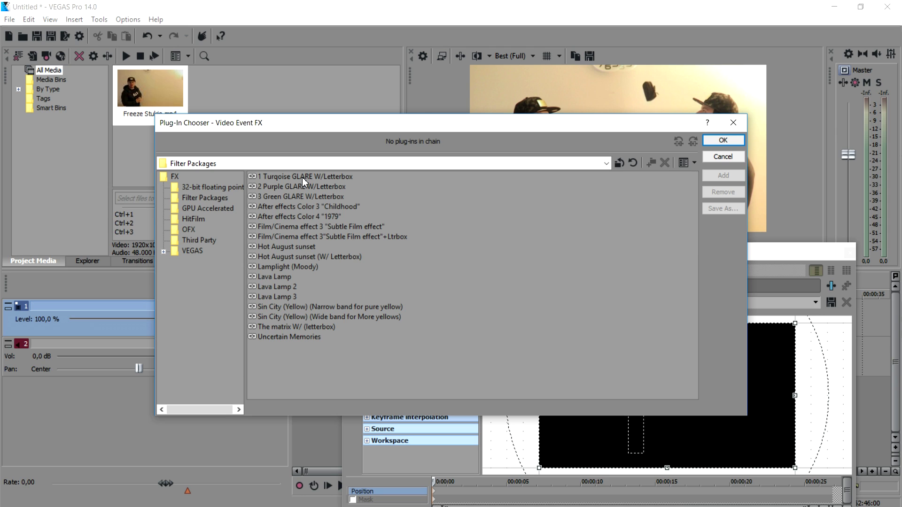
click(303, 178)
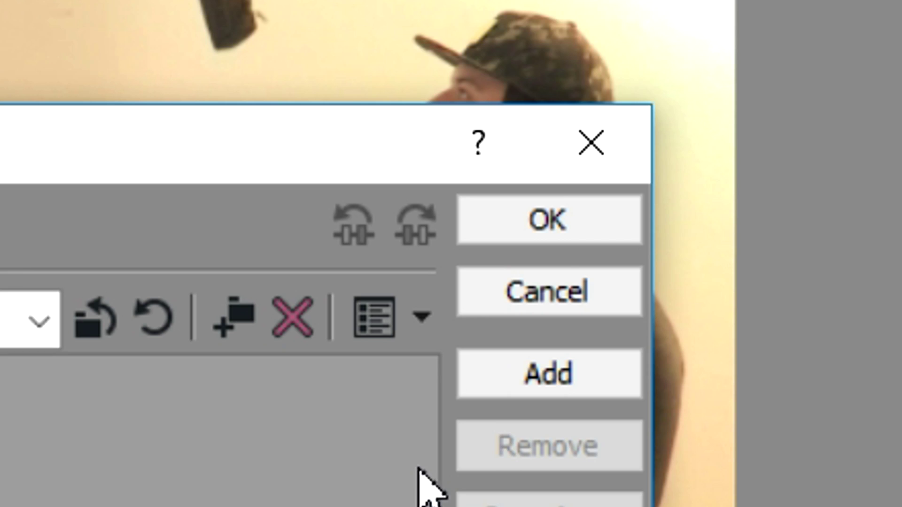
click(523, 388)
click(521, 209)
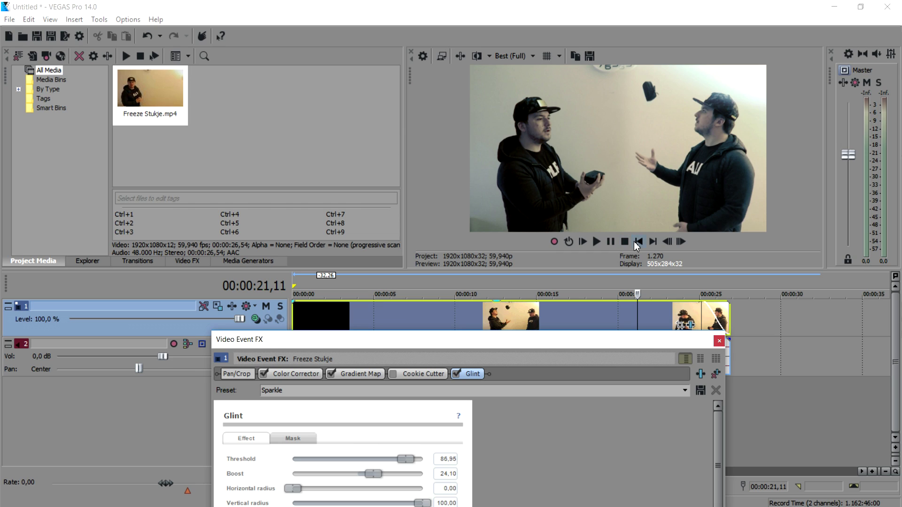
key(space)
click(718, 342)
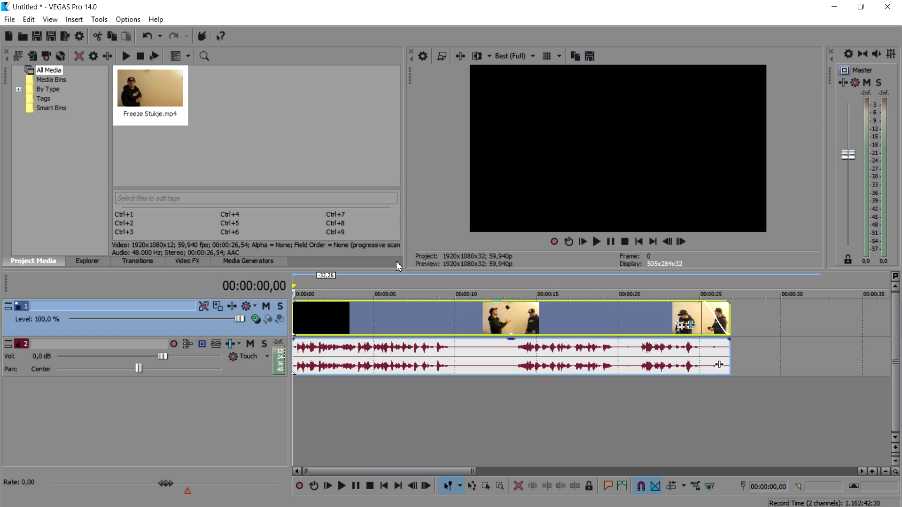
mouse_move(257, 501)
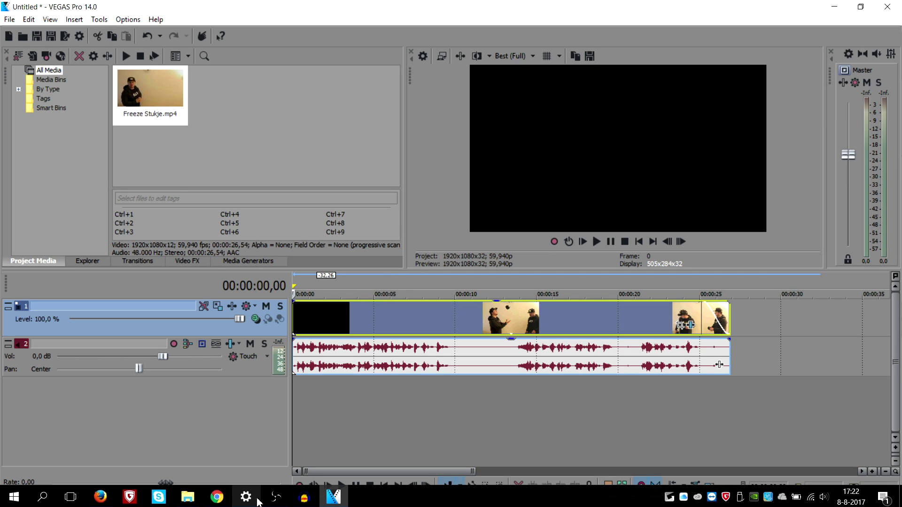